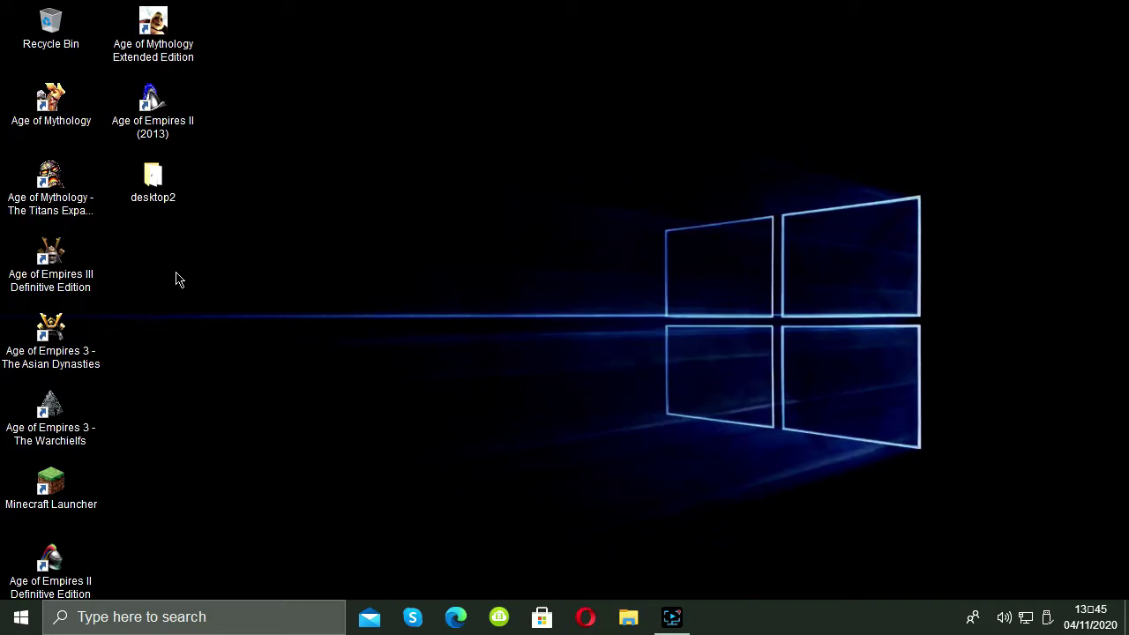
right_click(88, 210)
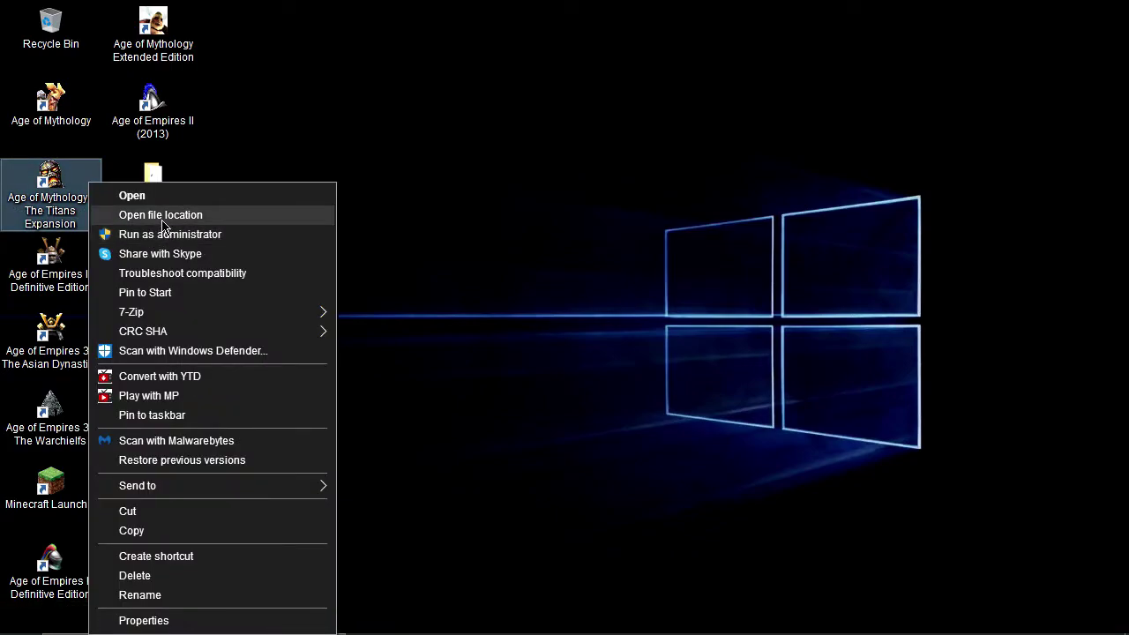
click(168, 216)
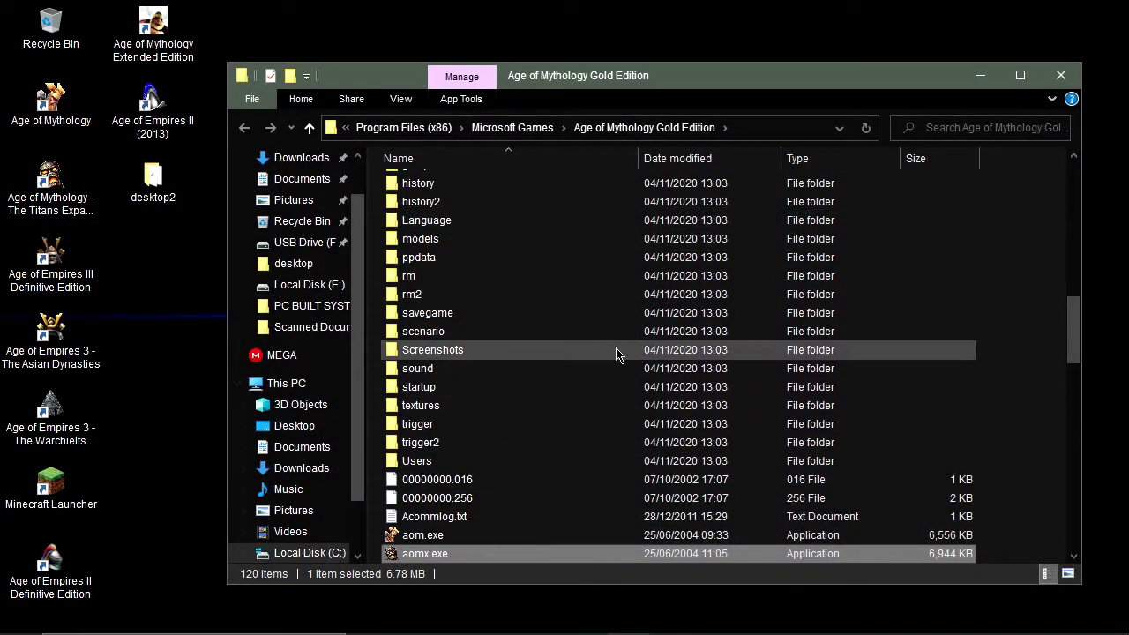
scroll(668, 397, down, 2)
scroll(600, 395, up, 4)
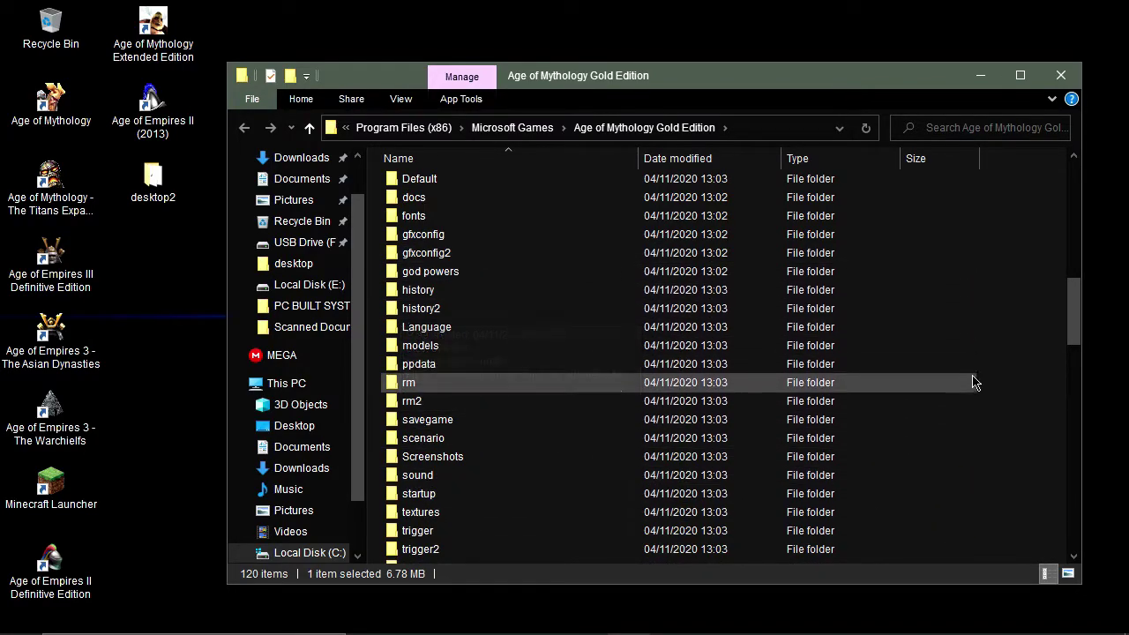
scroll(1017, 392, down, 1)
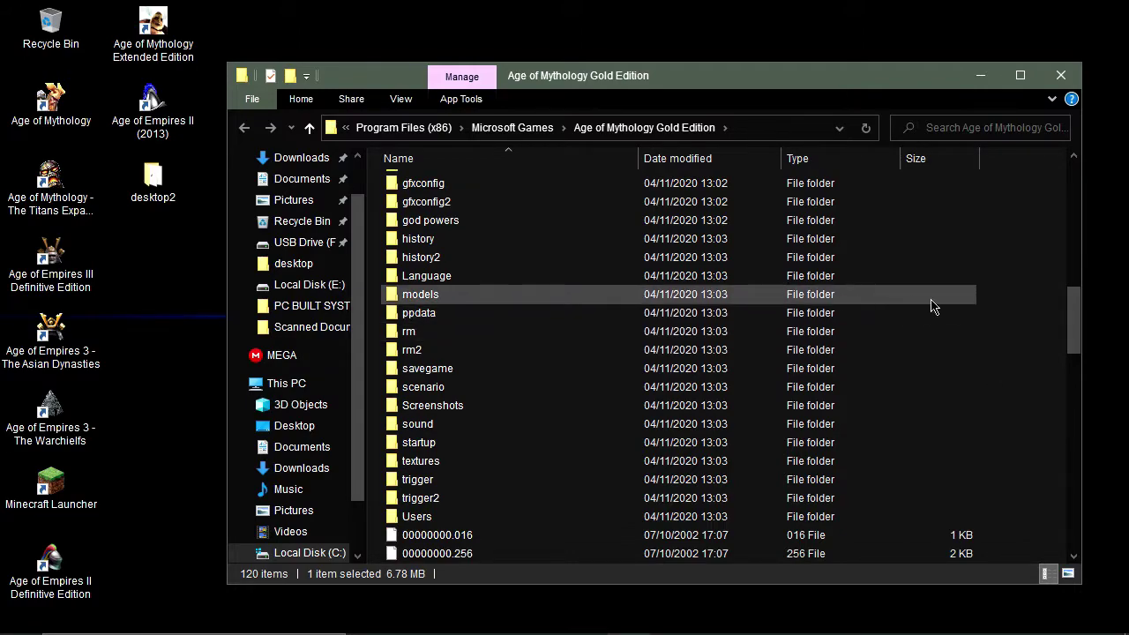
scroll(1030, 317, up, 5)
scroll(1039, 318, up, 6)
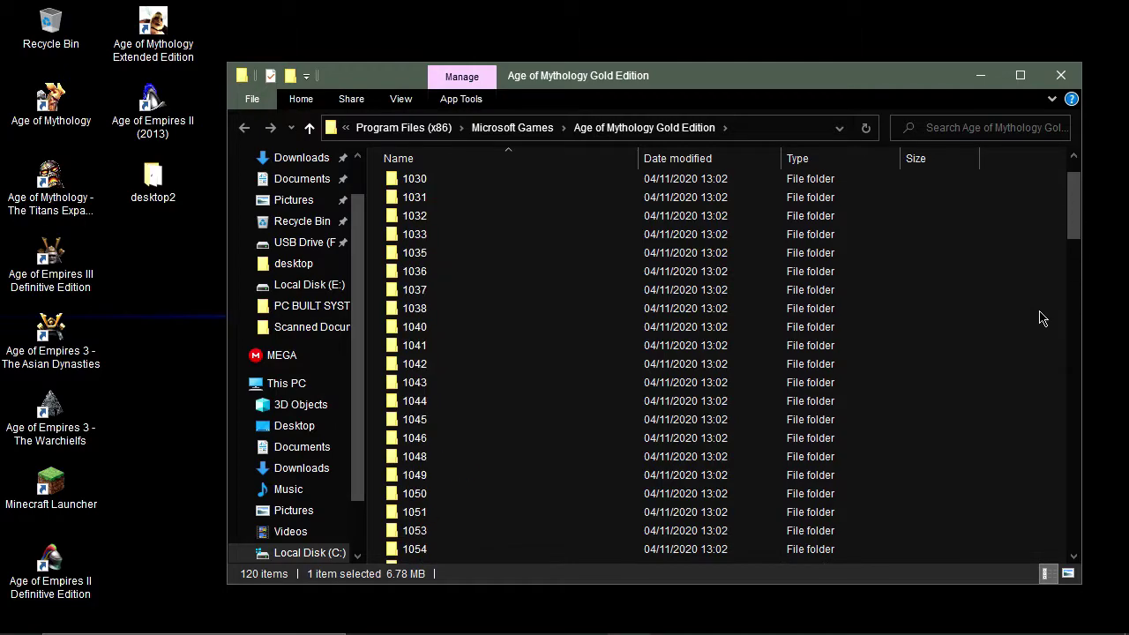
scroll(1039, 320, down, 10)
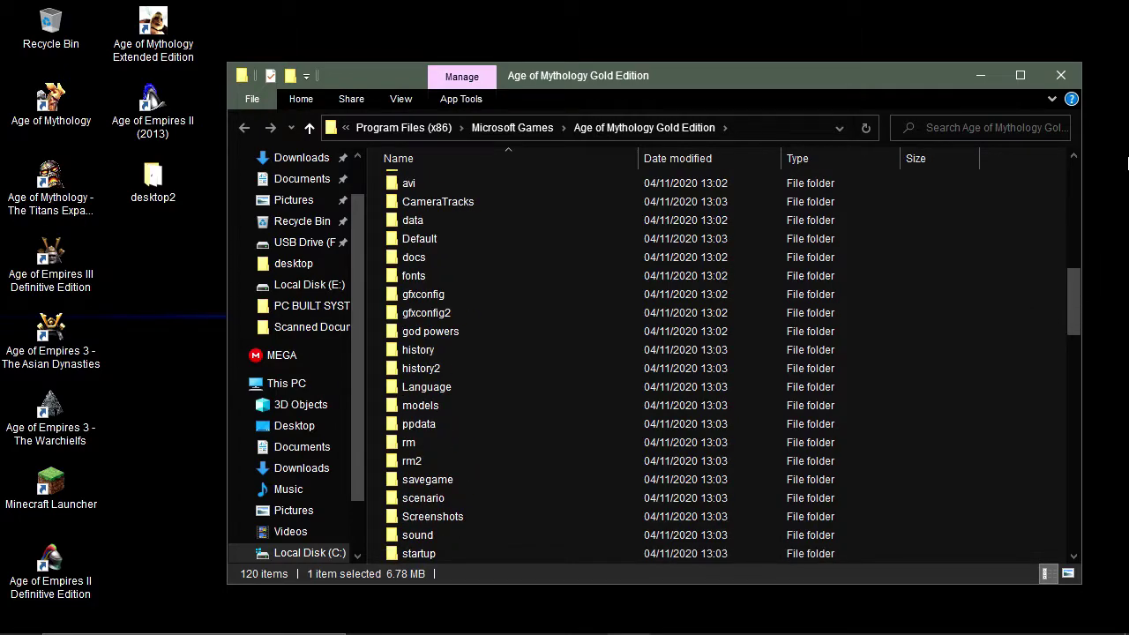
click(1081, 76)
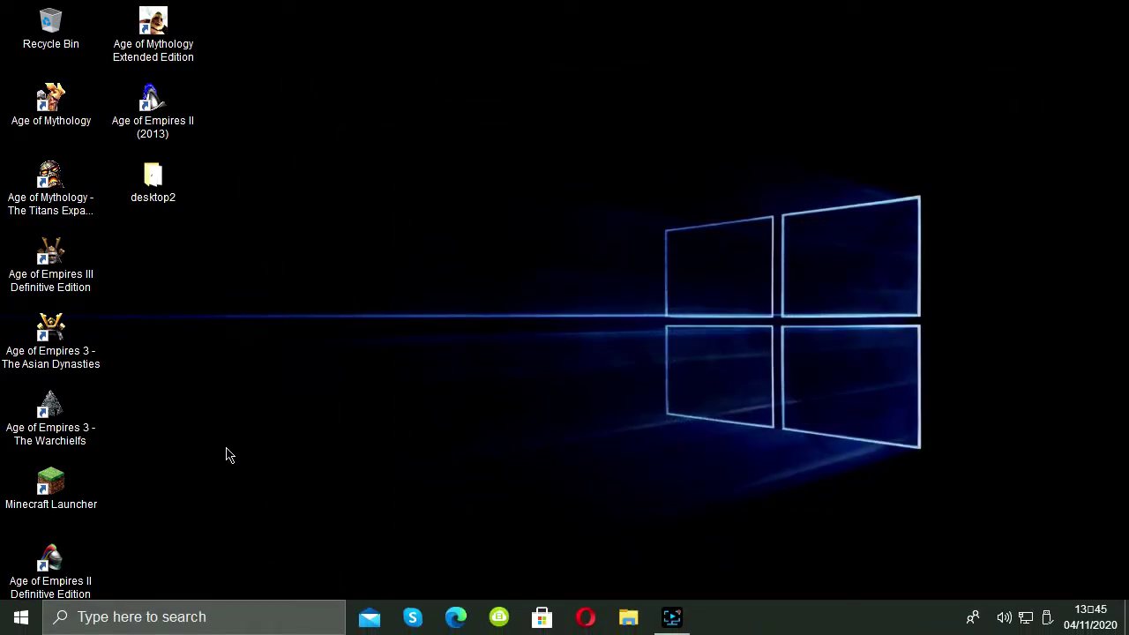
- Launch a desktop shortcut, highlight the Age of Mythology and Age of Empires III shortcuts, then deselect
double_click(150, 560)
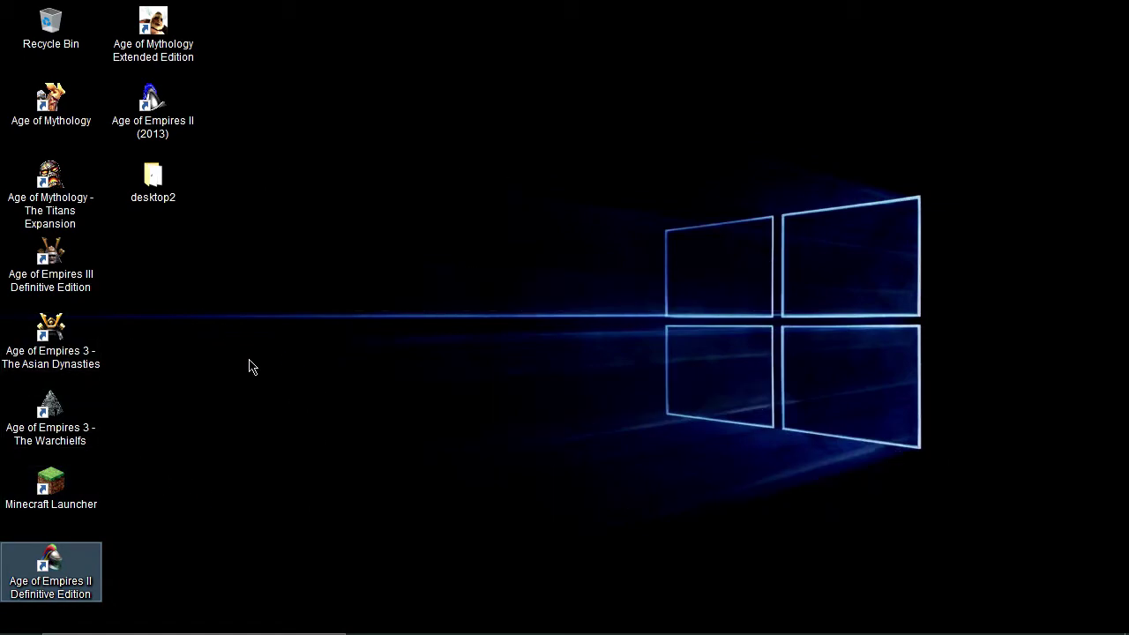
drag(231, 9, 126, 66)
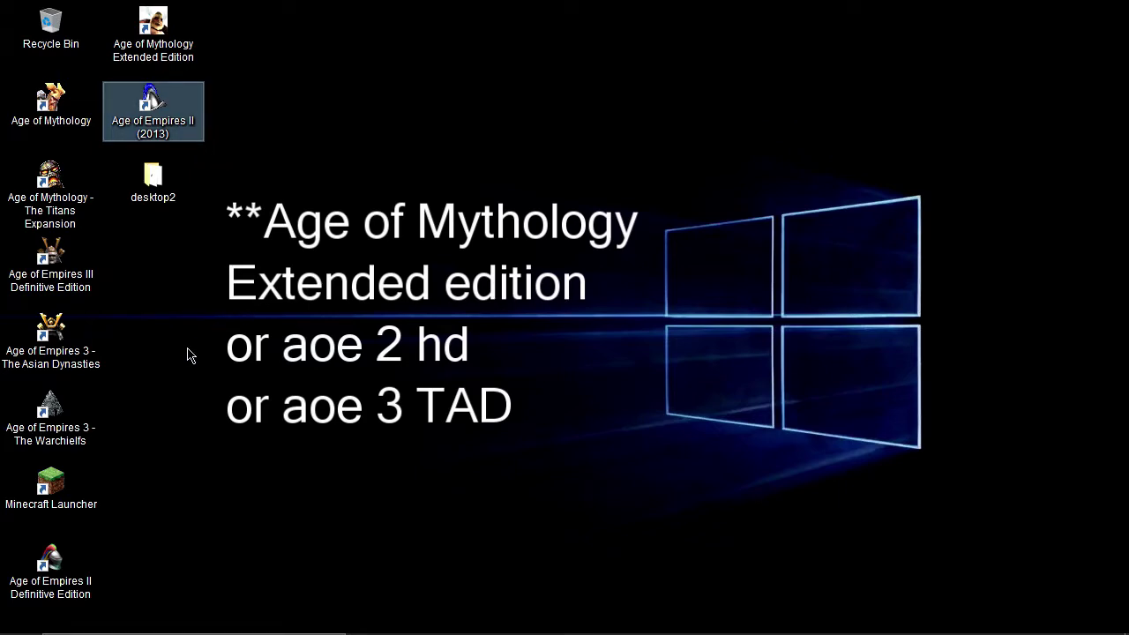
drag(187, 356, 97, 348)
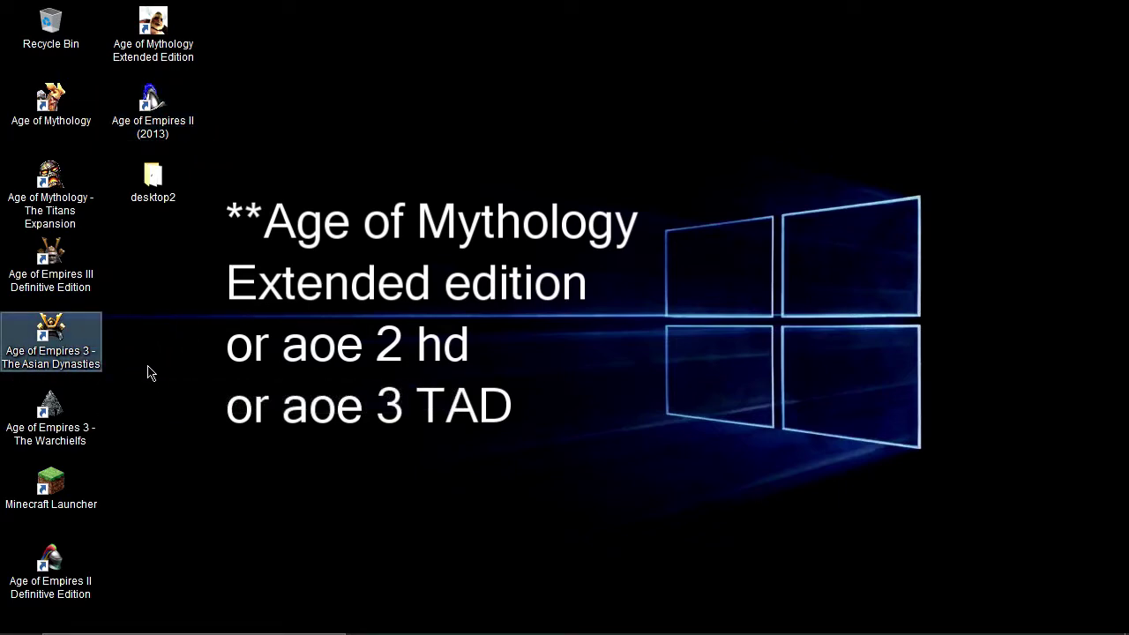
mouse_move(159, 234)
mouse_down()
mouse_move(91, 269)
mouse_move(66, 305)
mouse_up()
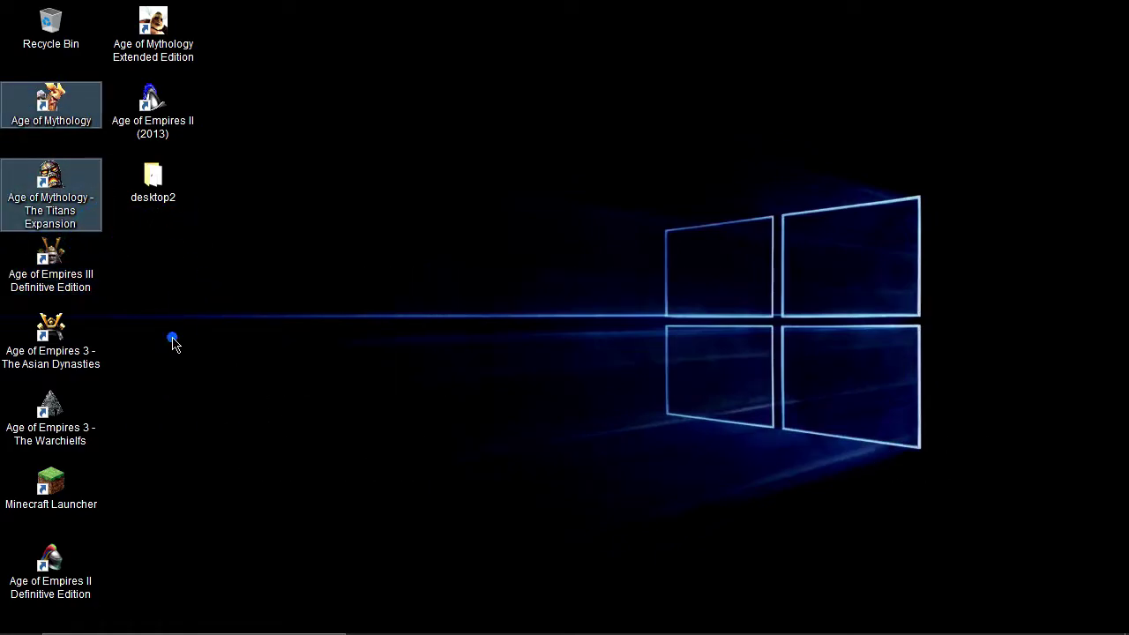
drag(172, 344, 20, 459)
click(285, 424)
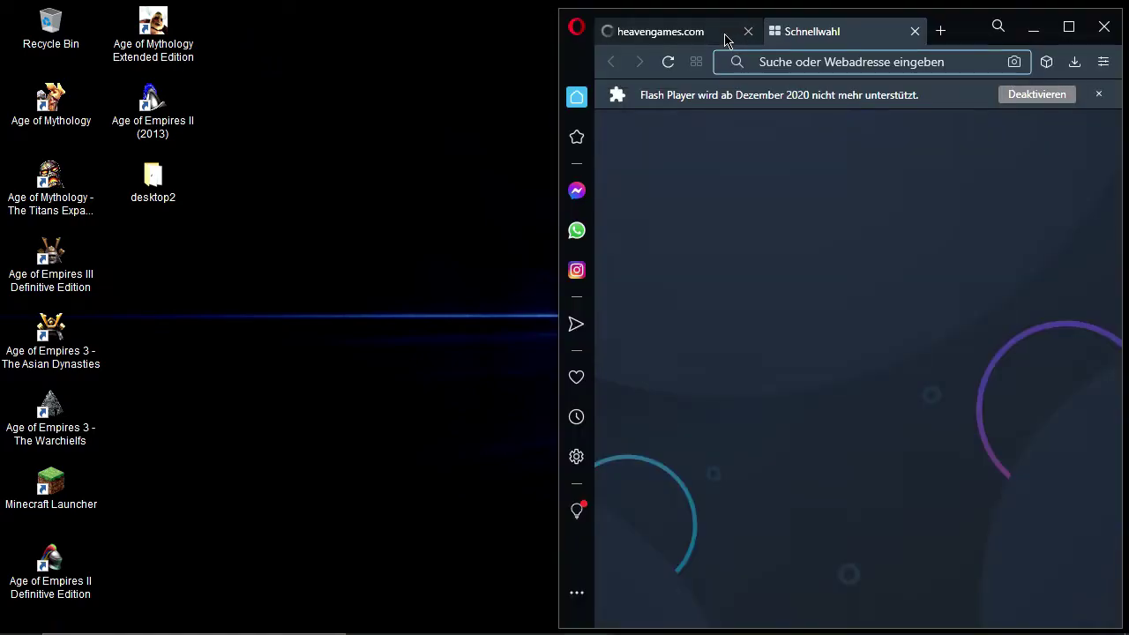
- Close the Speed Dial tab, maximize Opera, load heavengames.com and open Age of Mythology Heaven
click(915, 31)
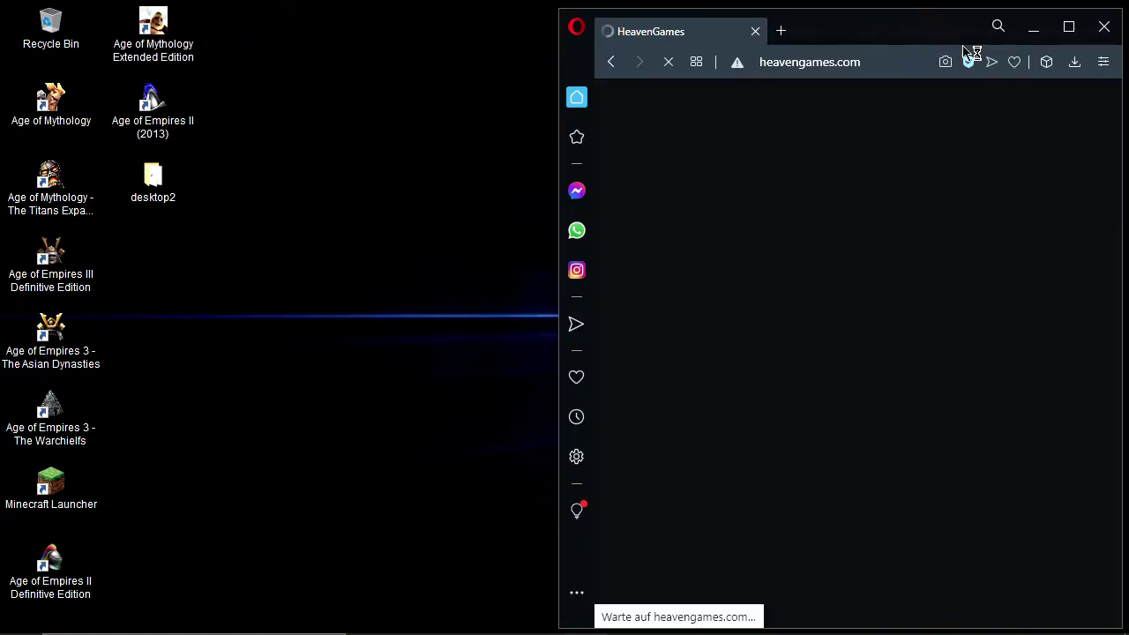
click(1067, 27)
click(456, 45)
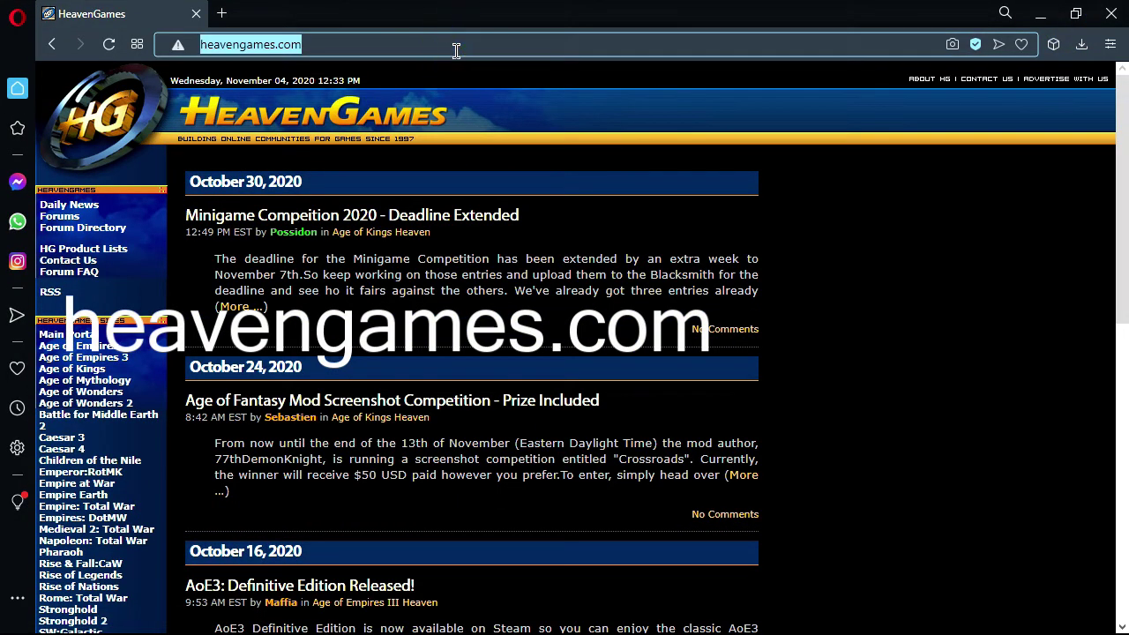
text(heavengame)
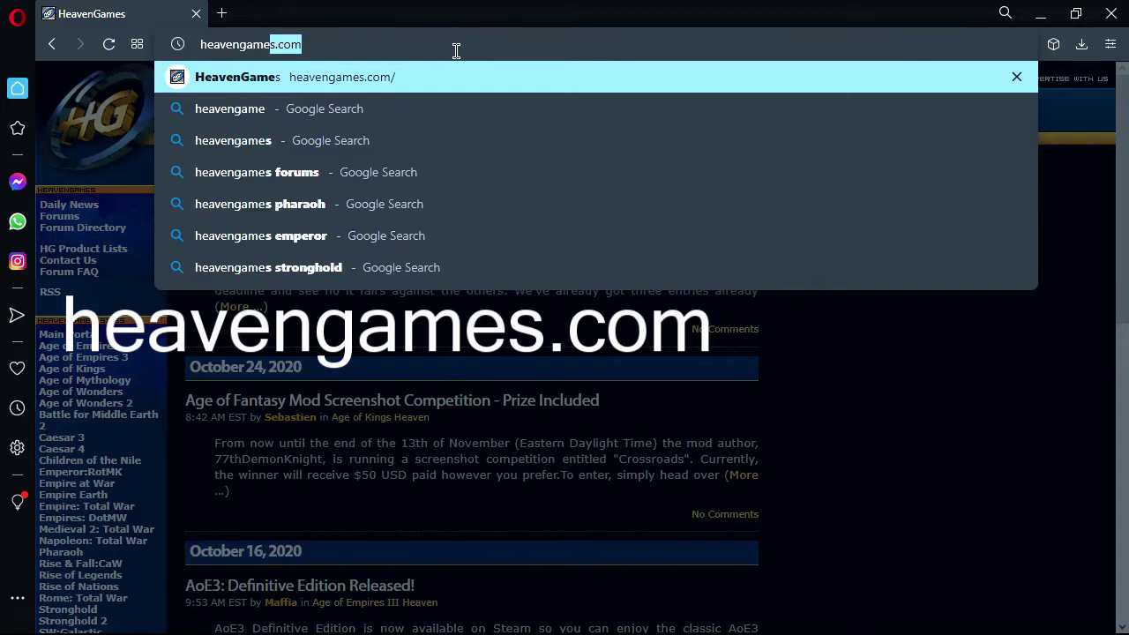
text(s.)
key(Return)
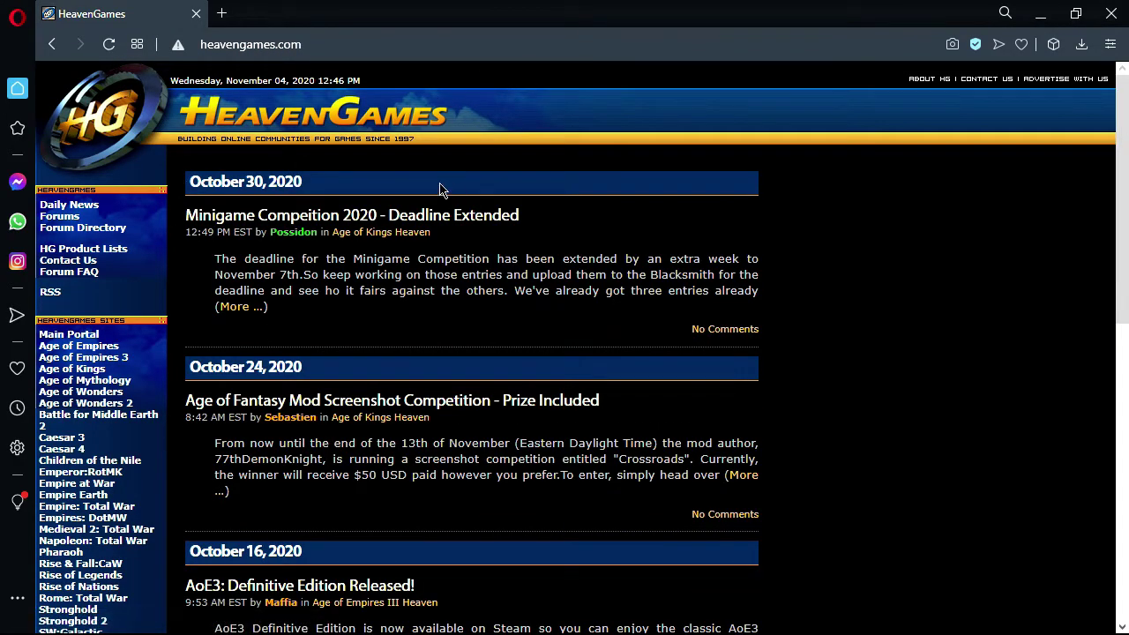
scroll(119, 357, down, 1)
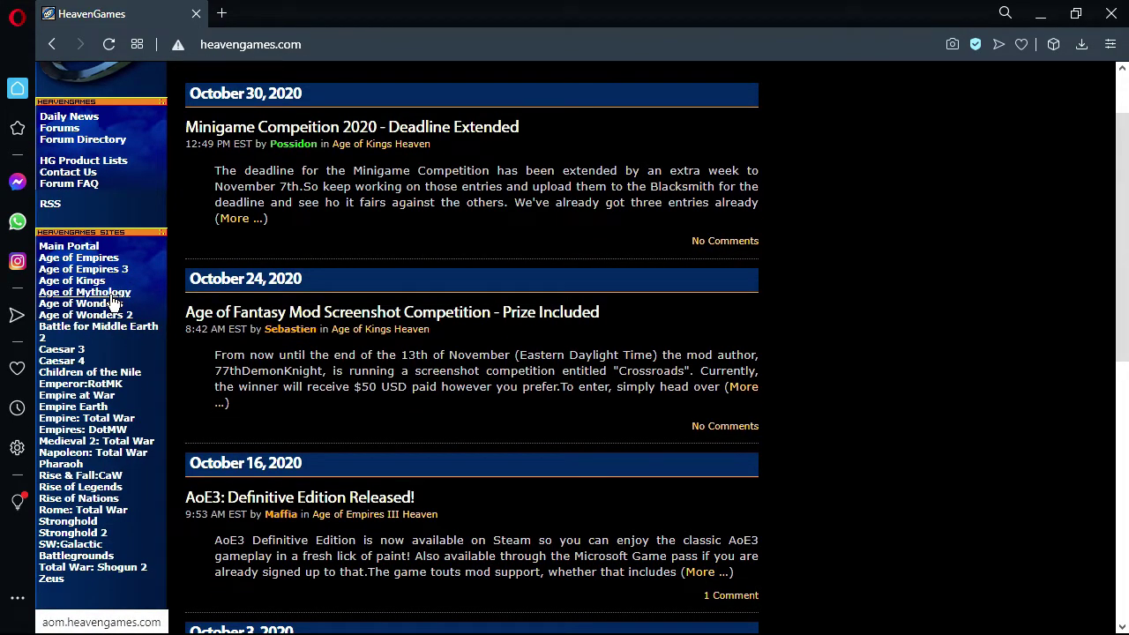
click(110, 294)
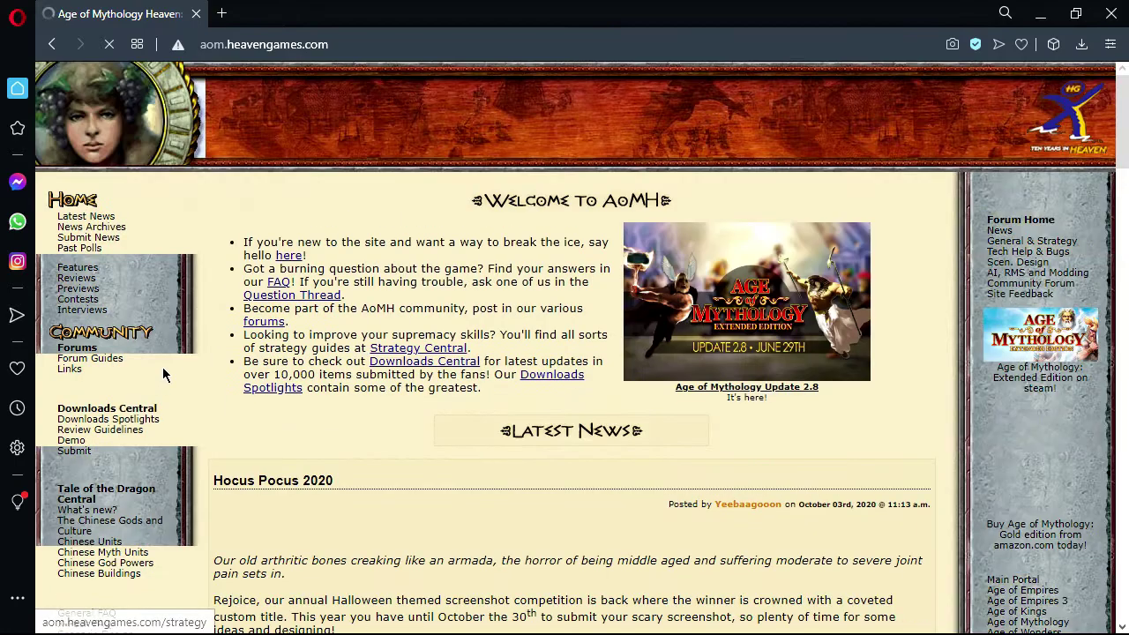
- Search AoM Heaven's downloads for 'tooltip'
scroll(188, 335, down, 2)
click(92, 314)
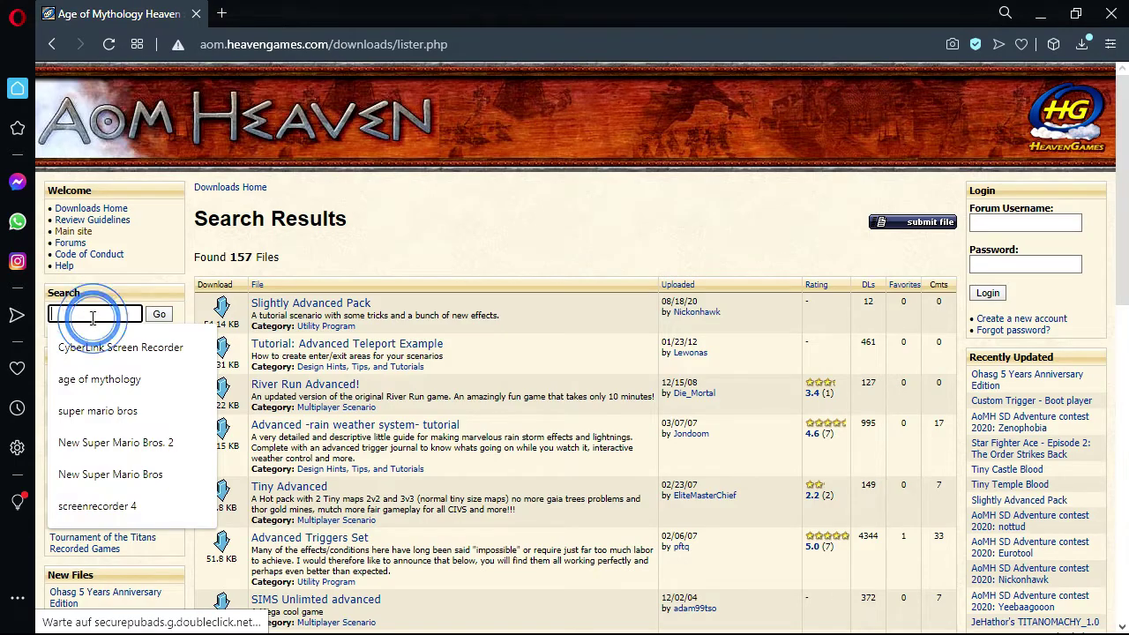
text(tooltip)
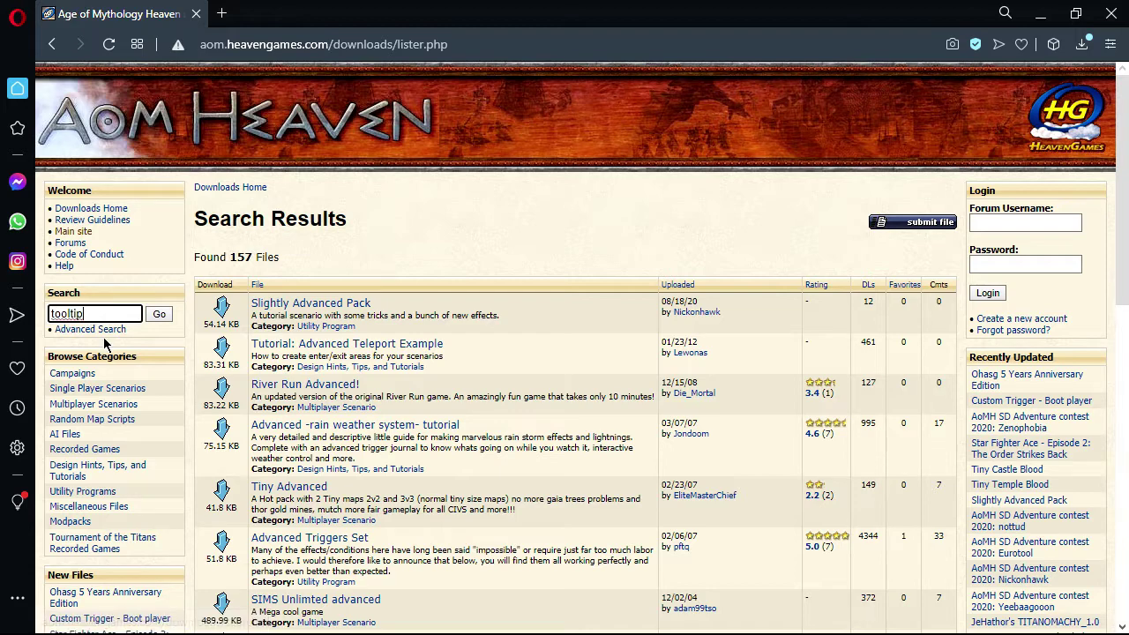
click(159, 315)
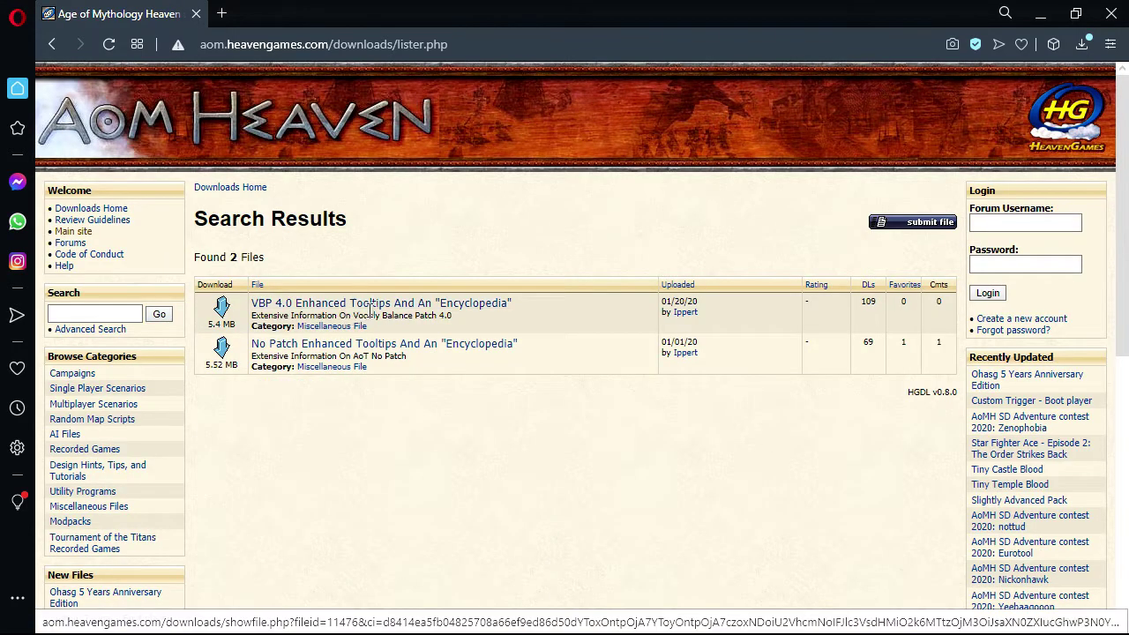
- Download the No Patch Enhanced Tooltips zip and dismiss the download popup
click(328, 346)
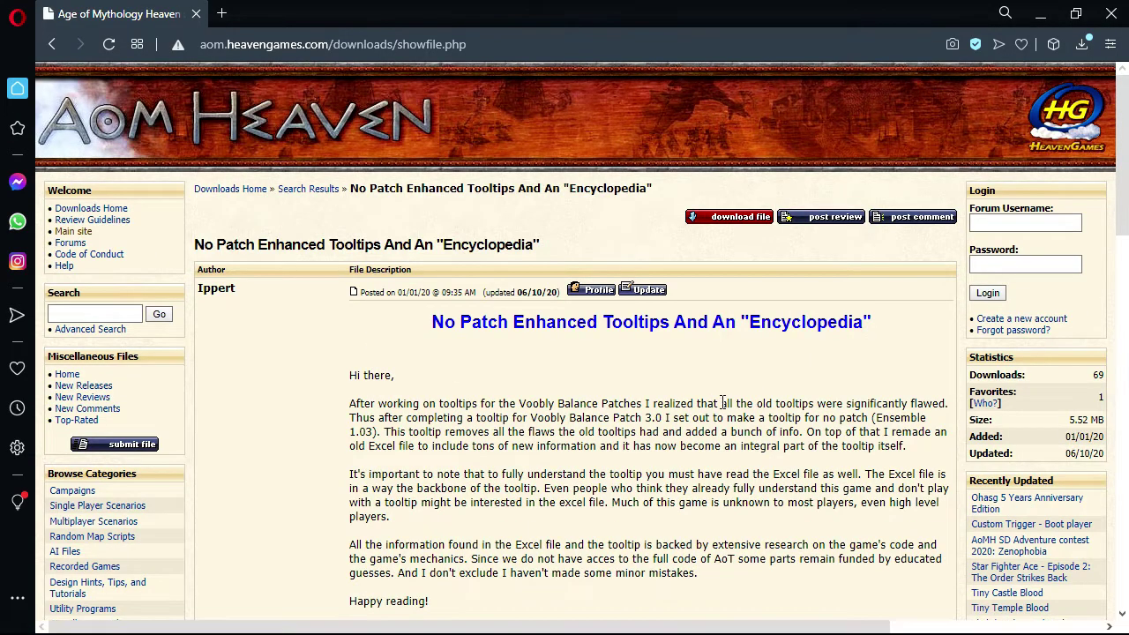
scroll(760, 123, down, 1)
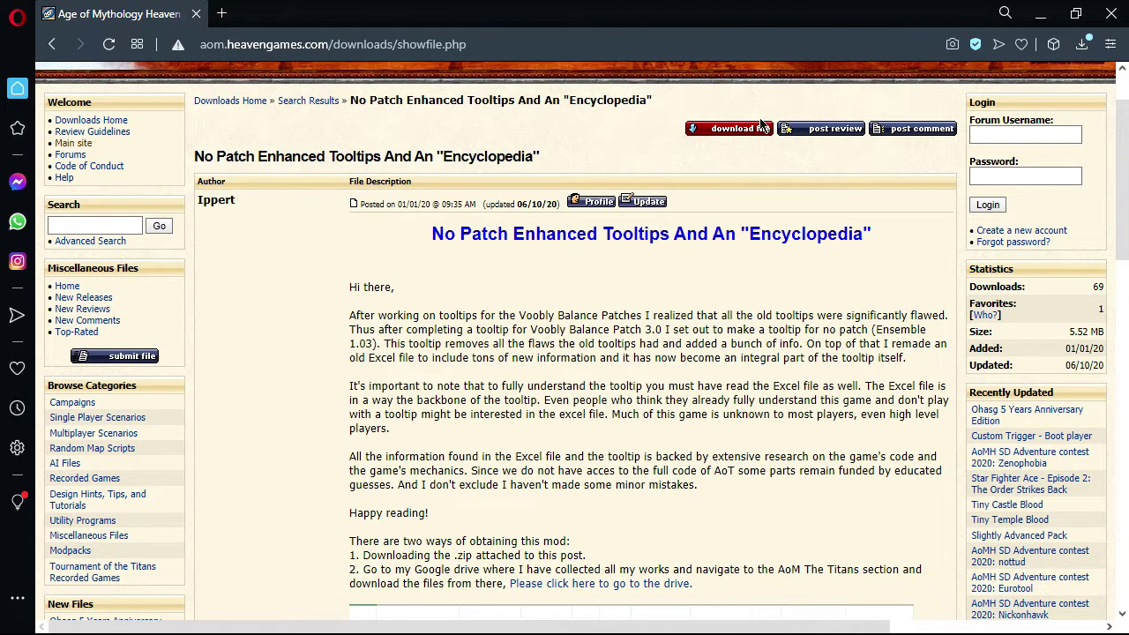
click(701, 130)
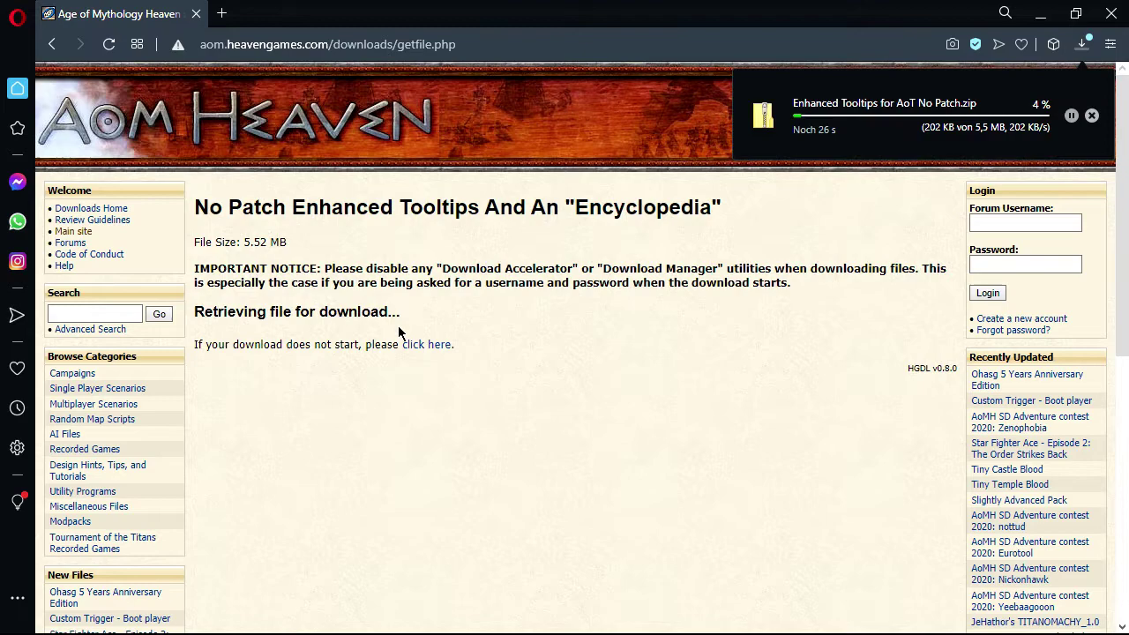
click(1085, 52)
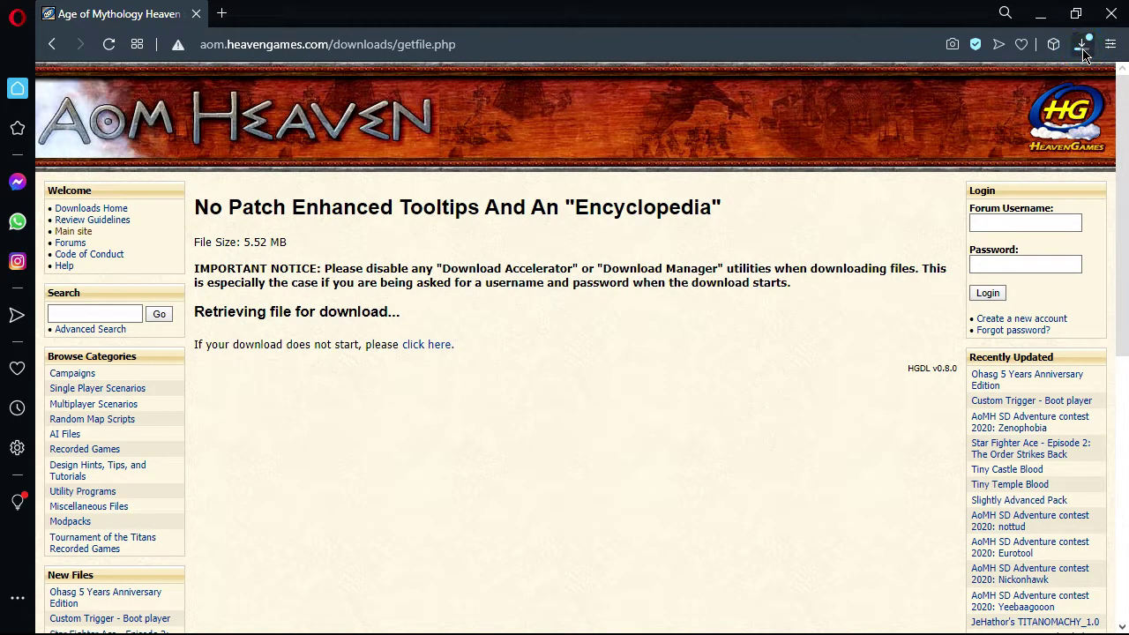
- Minimize Opera and open the Downloads folder in File Explorer
click(1040, 14)
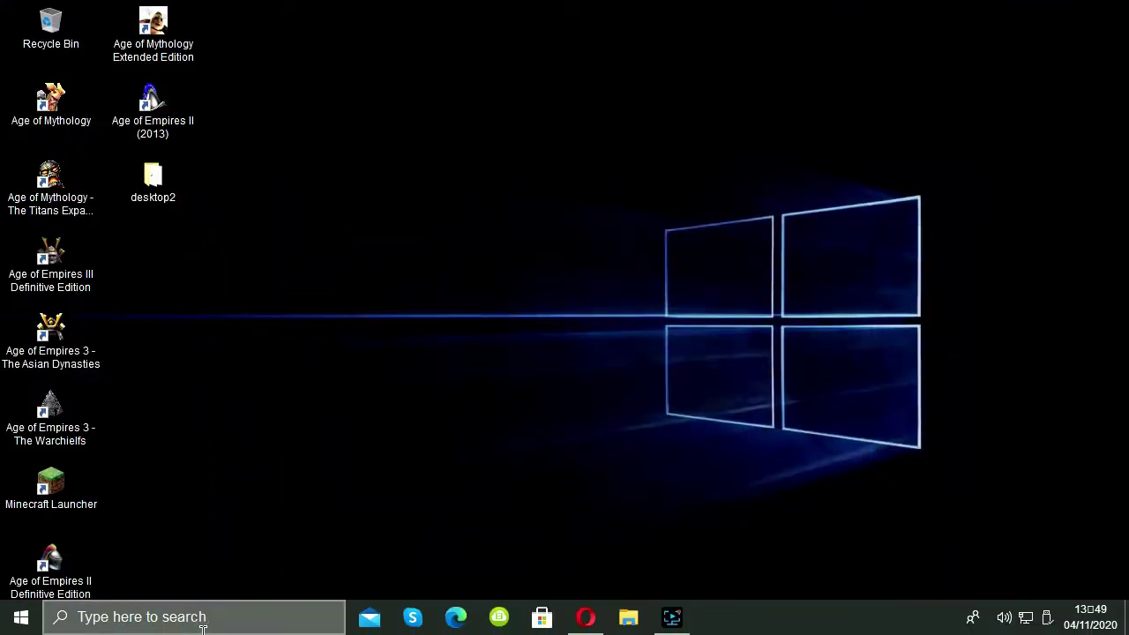
click(629, 618)
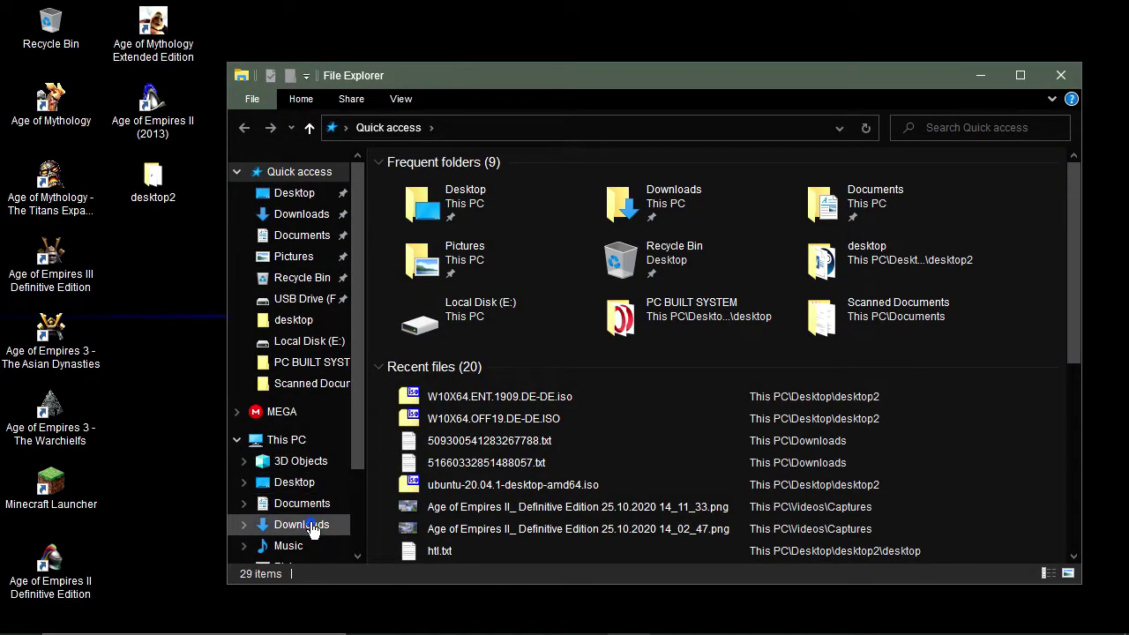
click(313, 525)
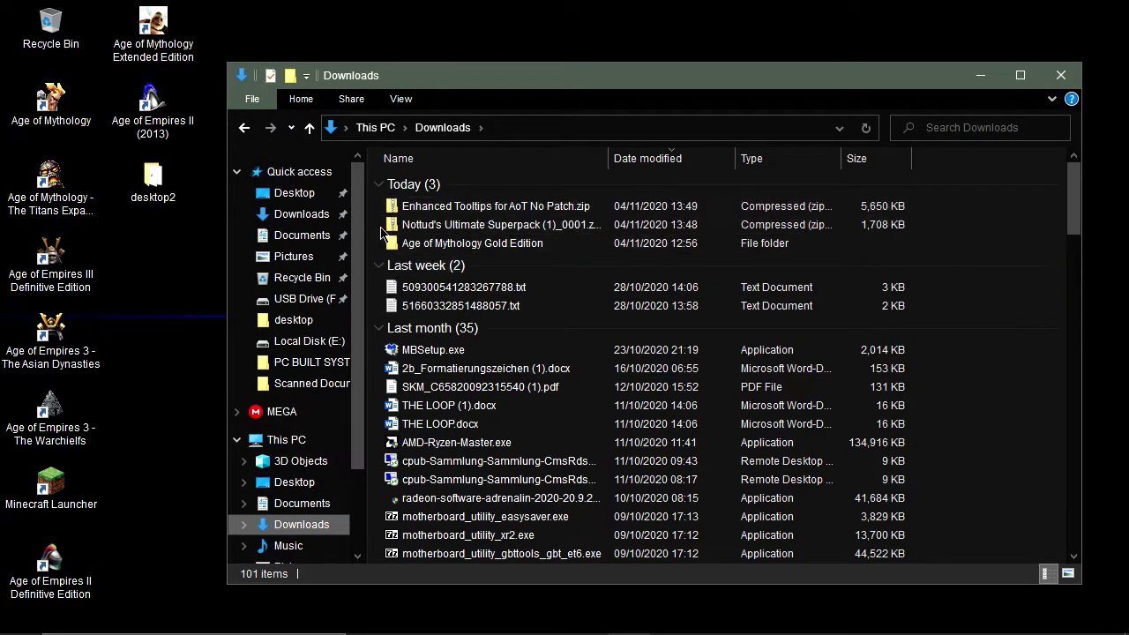
- Drag both mod zips from Downloads onto the desktop and close the Explorer window
click(415, 206)
shift+click(415, 224)
click(185, 302)
drag(185, 302, 185, 303)
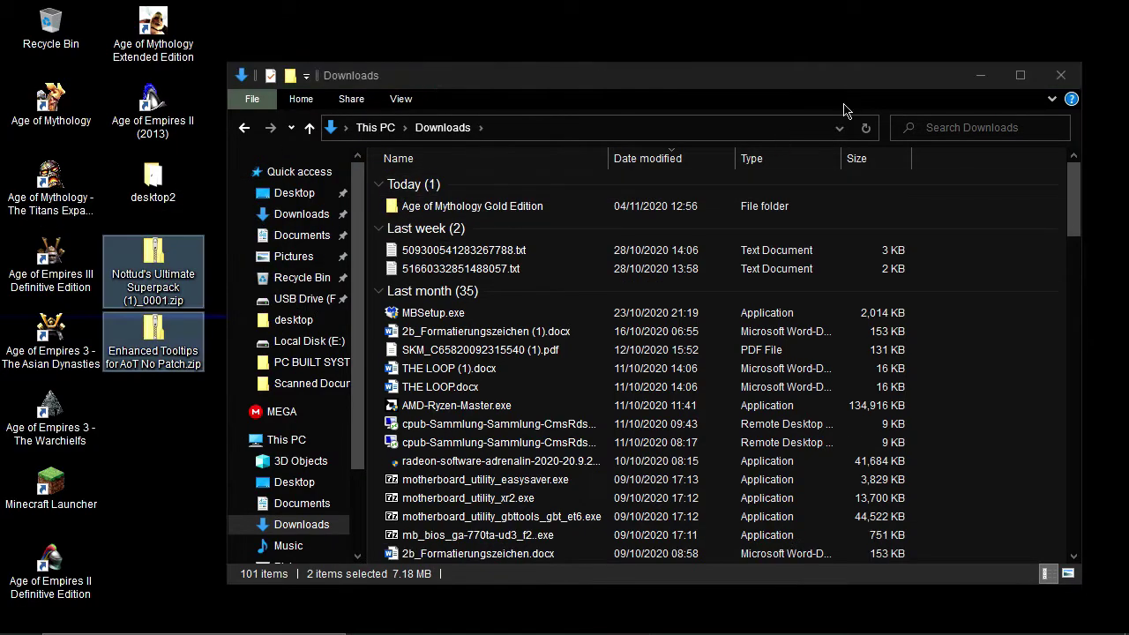
click(1060, 75)
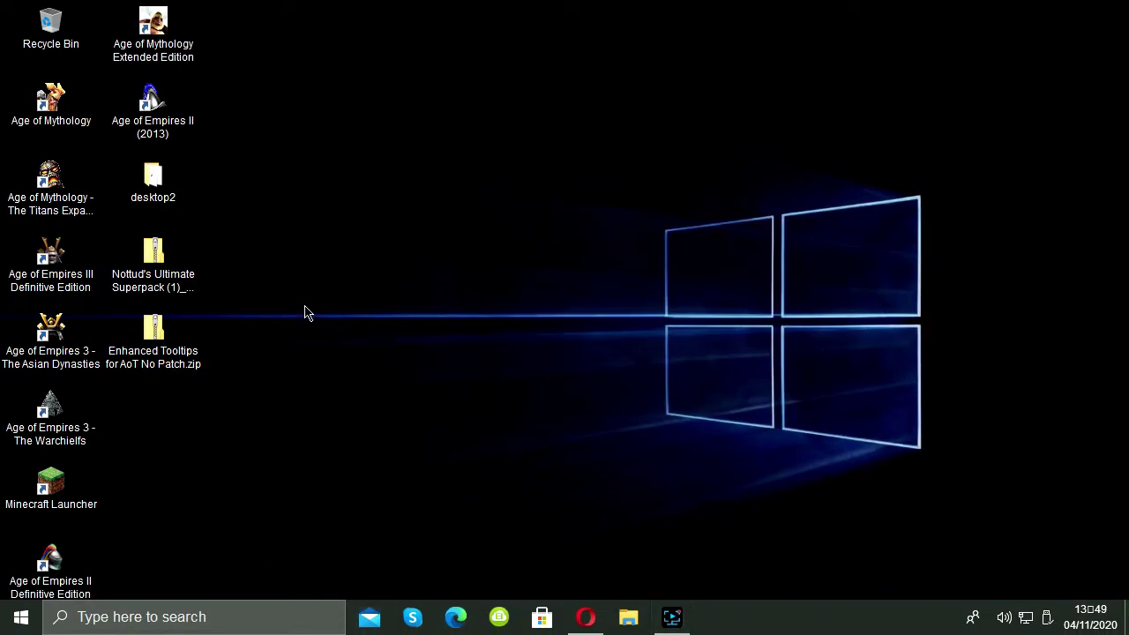
- Open the Age of Mythology Gold Edition folder from the Titans Expansion shortcut
right_click(64, 181)
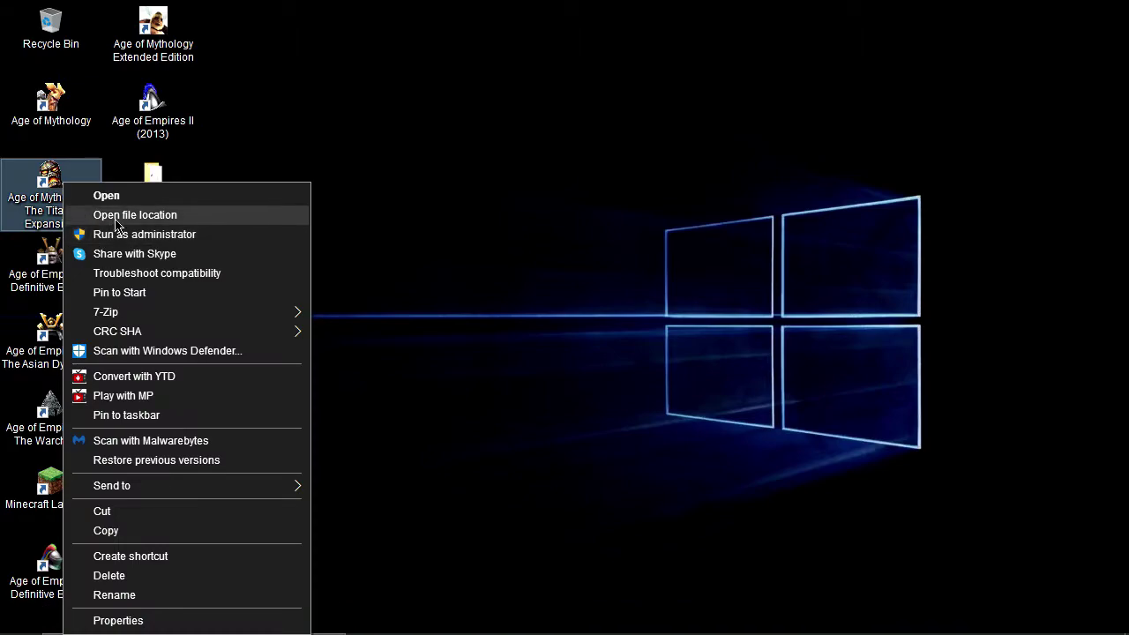
click(116, 216)
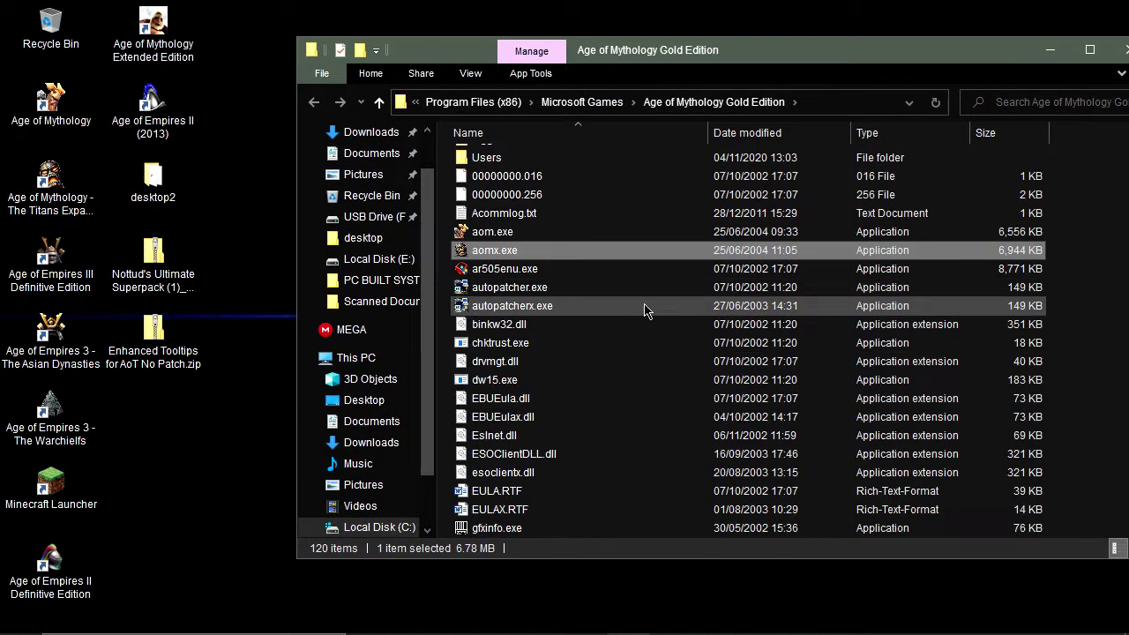
scroll(639, 314, up, 5)
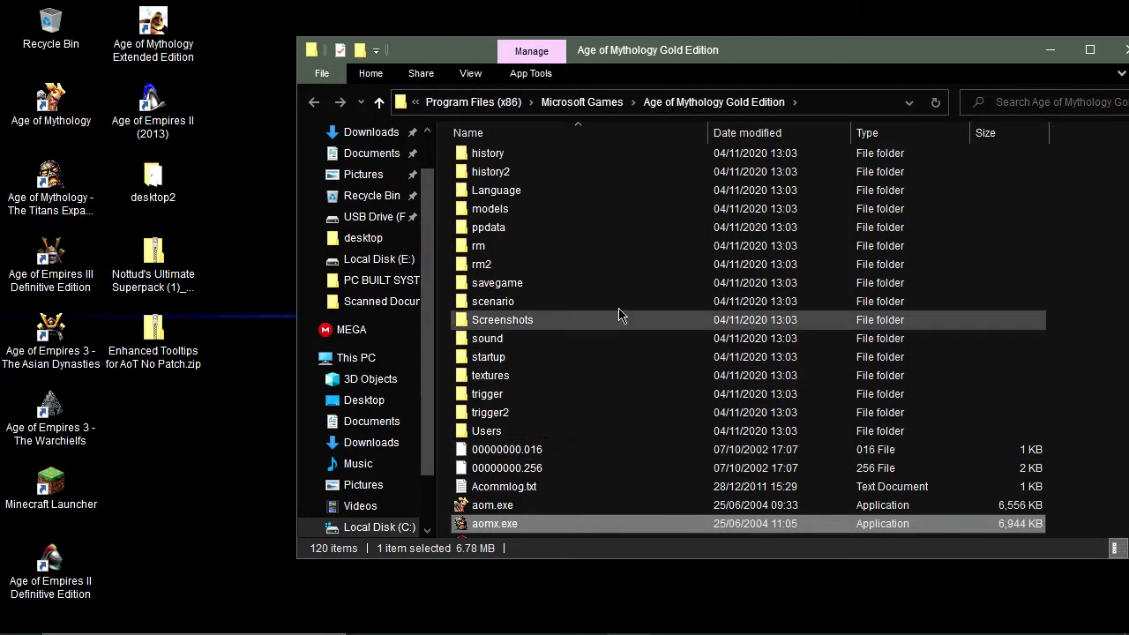
scroll(641, 315, up, 1)
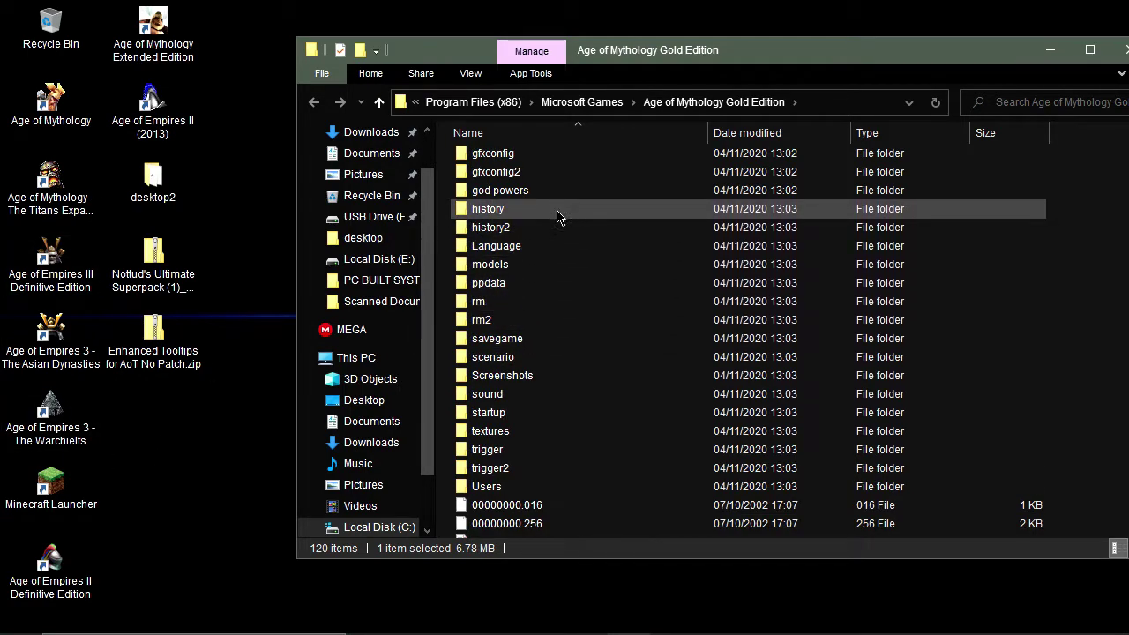
- Open the superpack zip's data folder and select all 26 files, from a01.lgt on
double_click(174, 256)
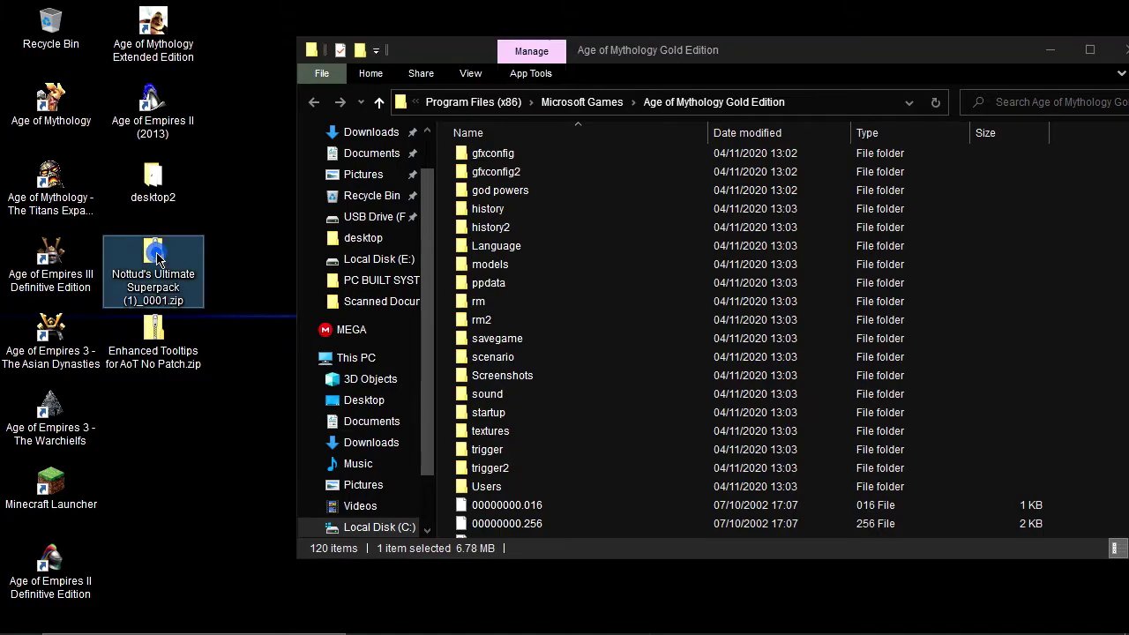
mouse_move(415, 19)
mouse_down()
mouse_move(528, 286)
mouse_move(636, 341)
mouse_move(509, 374)
mouse_up()
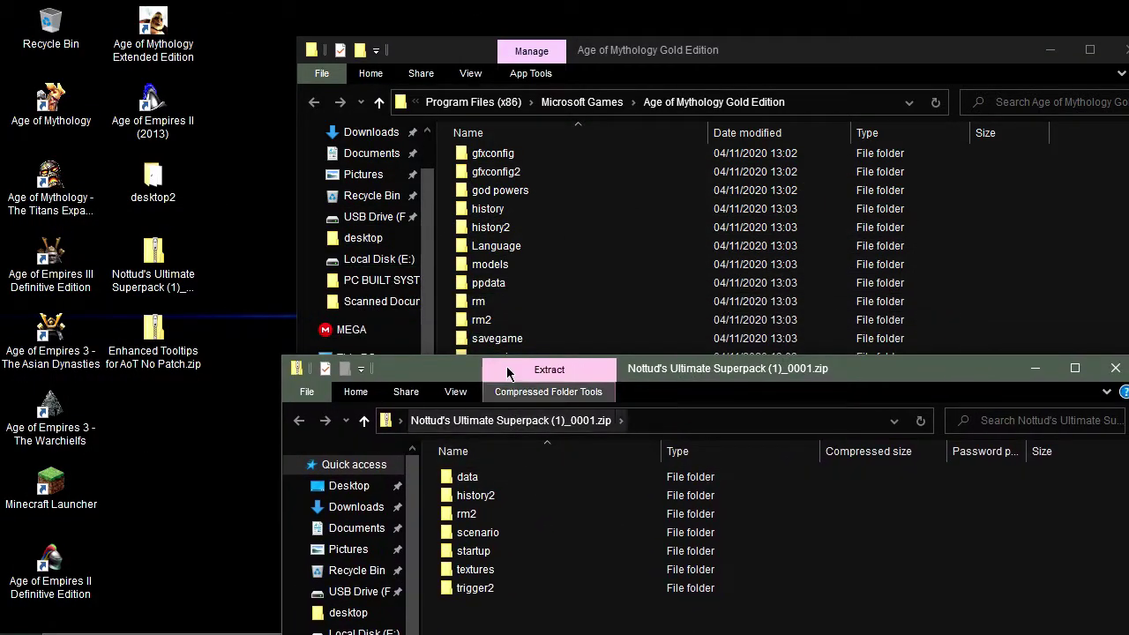
double_click(475, 483)
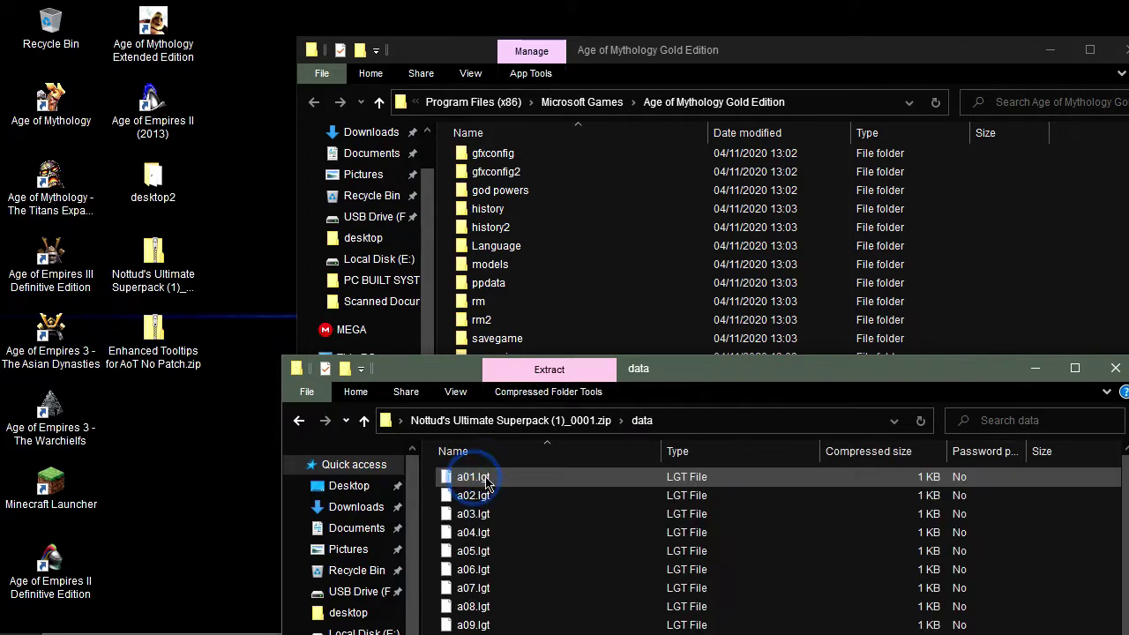
mouse_move(678, 374)
mouse_down()
mouse_move(735, 163)
mouse_move(719, 96)
mouse_move(653, 133)
mouse_up()
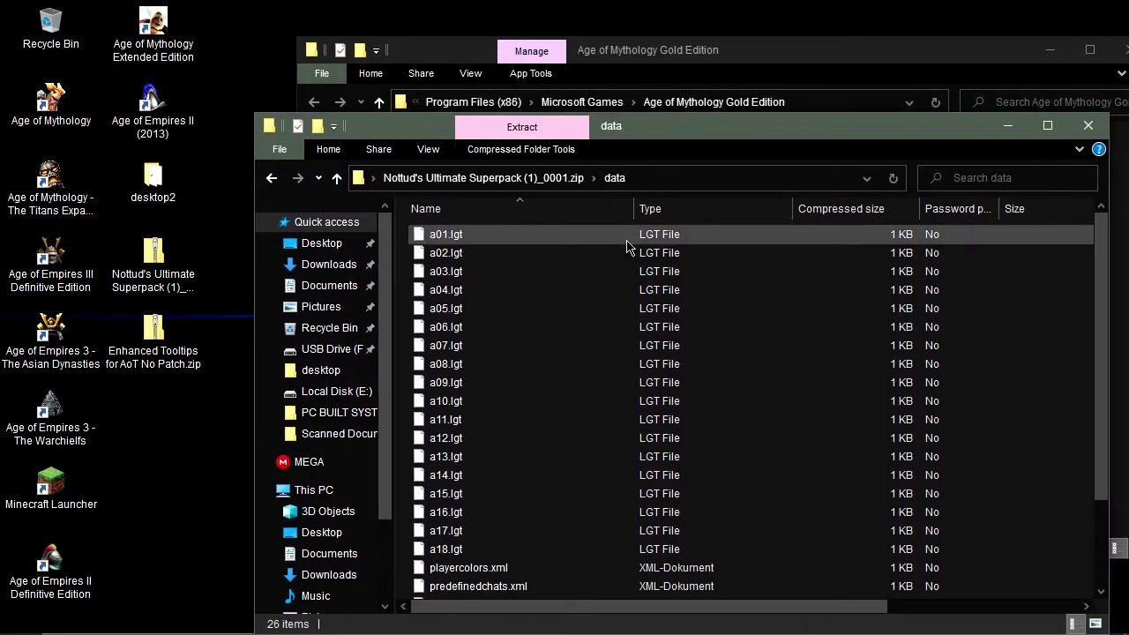
click(539, 235)
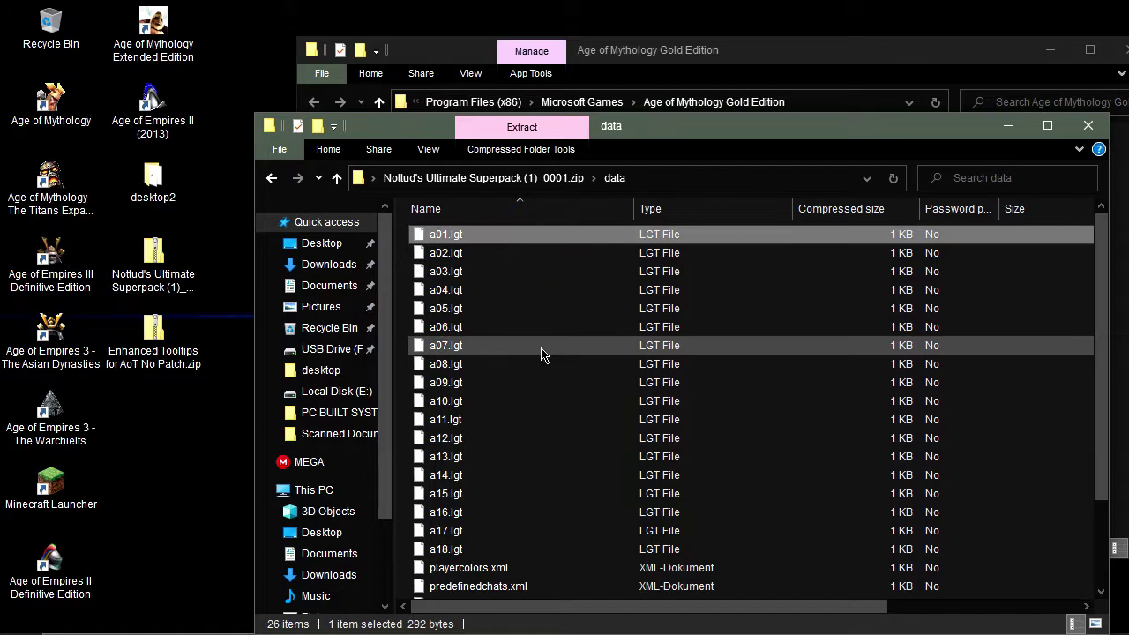
scroll(547, 371, down, 2)
shift+click(504, 589)
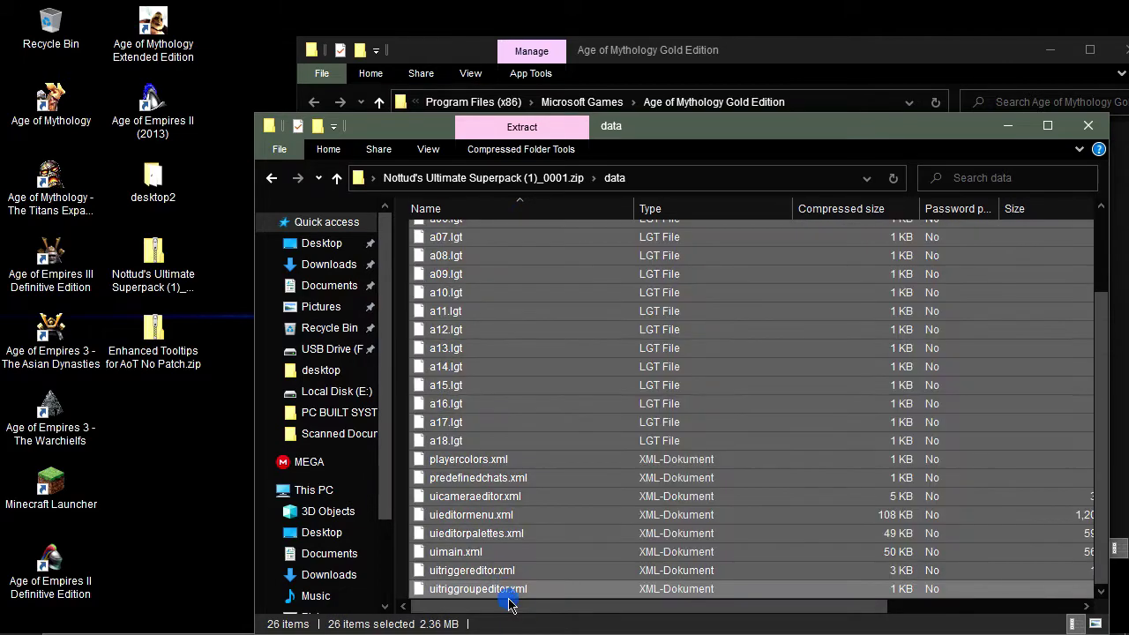
click(1009, 136)
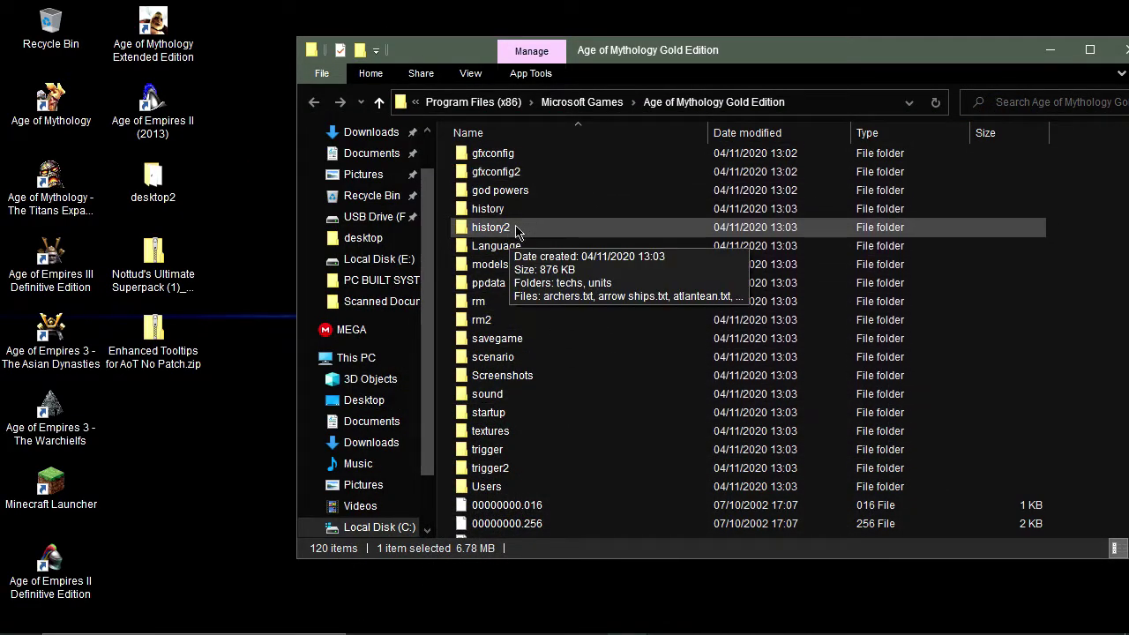
- Paste the files into the game's data folder, approving administrator permission for all items
scroll(574, 211, up, 8)
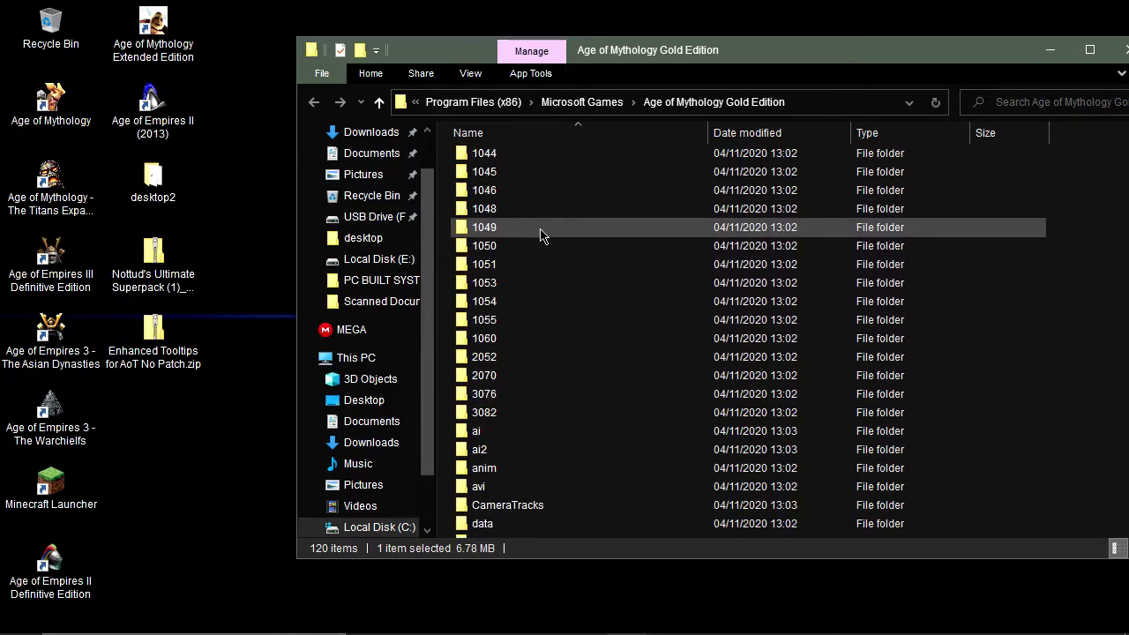
scroll(541, 235, down, 3)
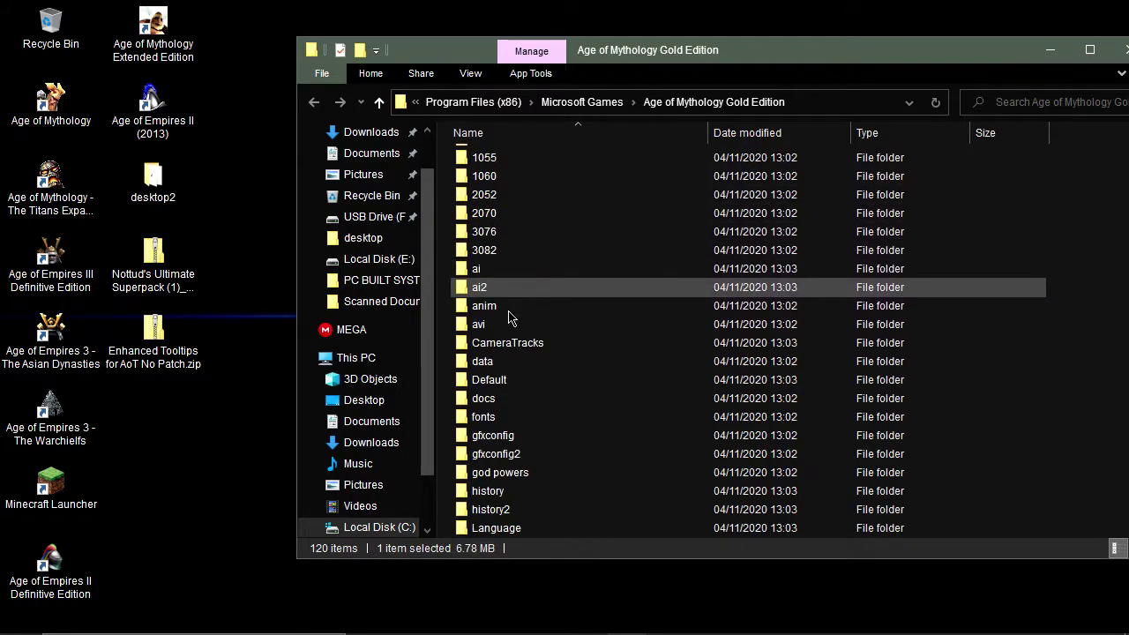
double_click(509, 366)
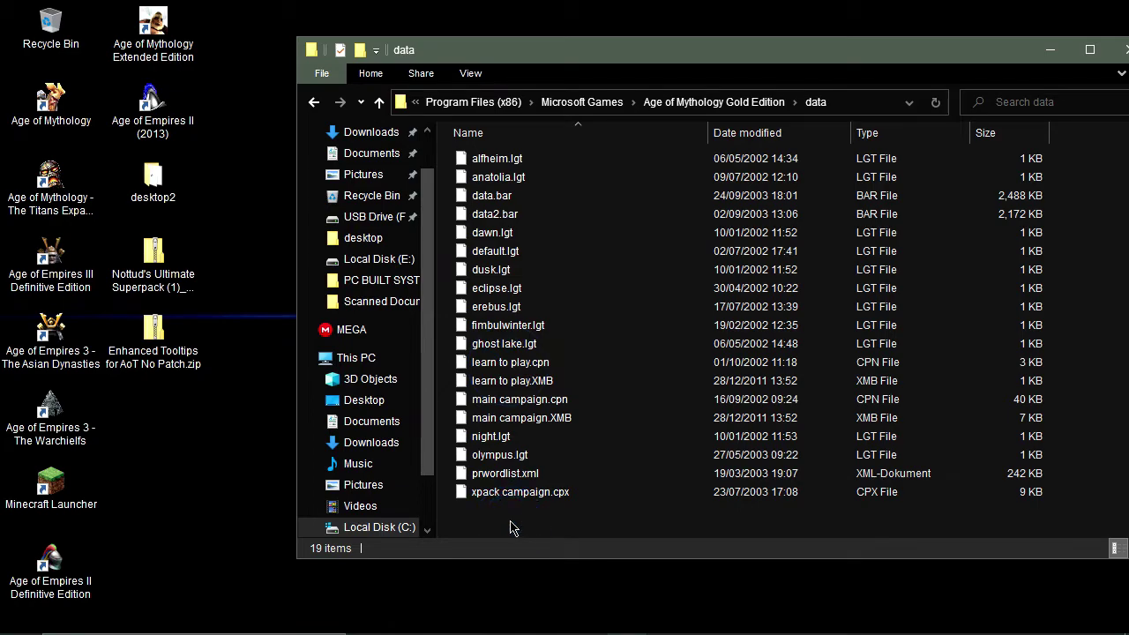
key(ctrl+v)
click(233, 217)
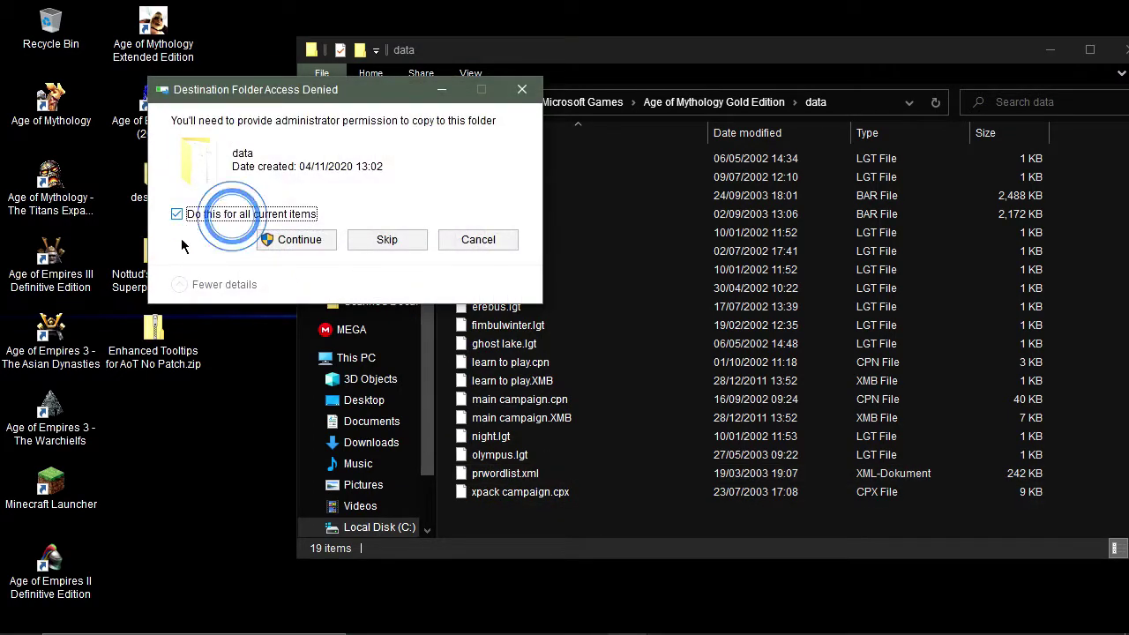
click(284, 246)
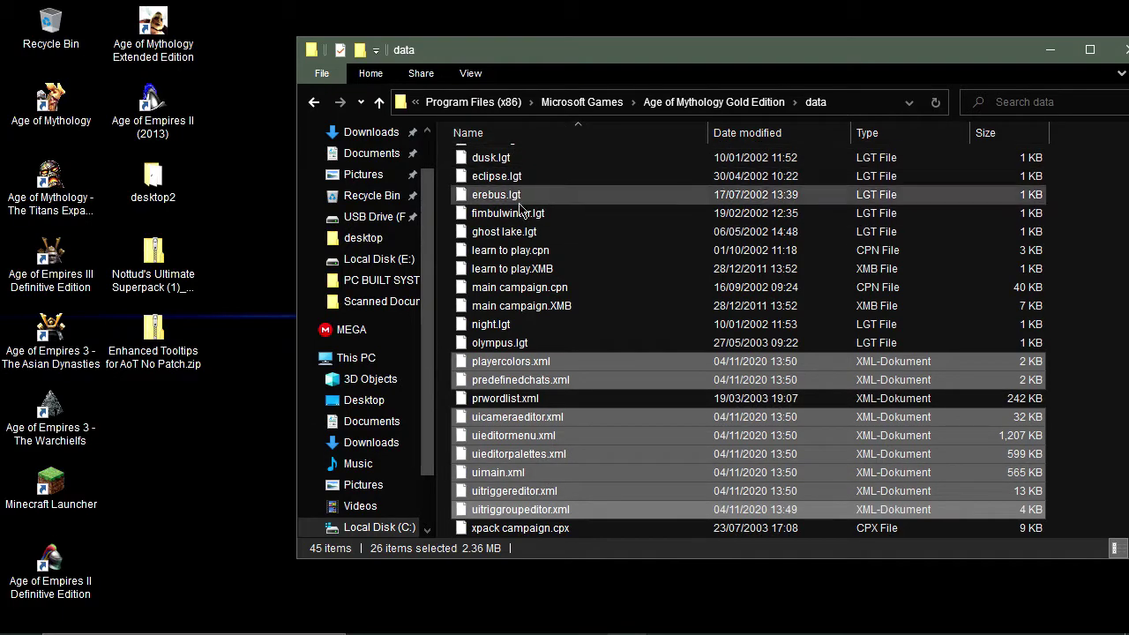
click(284, 362)
mouse_move(628, 616)
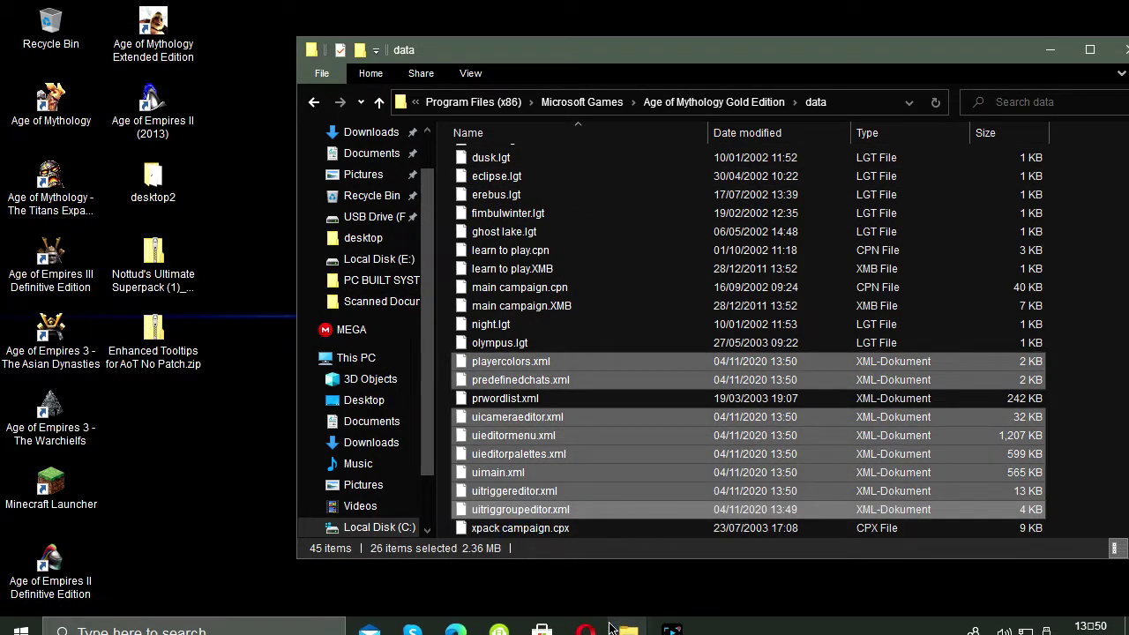
- Open history2 > mod in the superpack zip and select all 15 text files
click(699, 575)
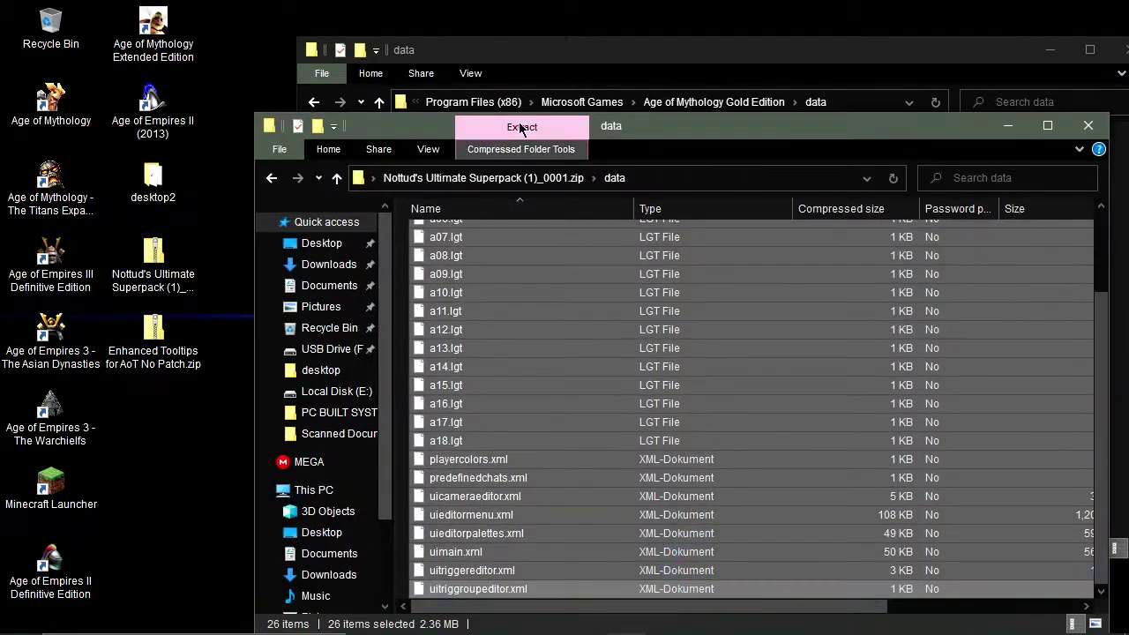
click(455, 178)
mouse_move(722, 134)
mouse_down()
mouse_move(379, 264)
mouse_move(382, 344)
mouse_up()
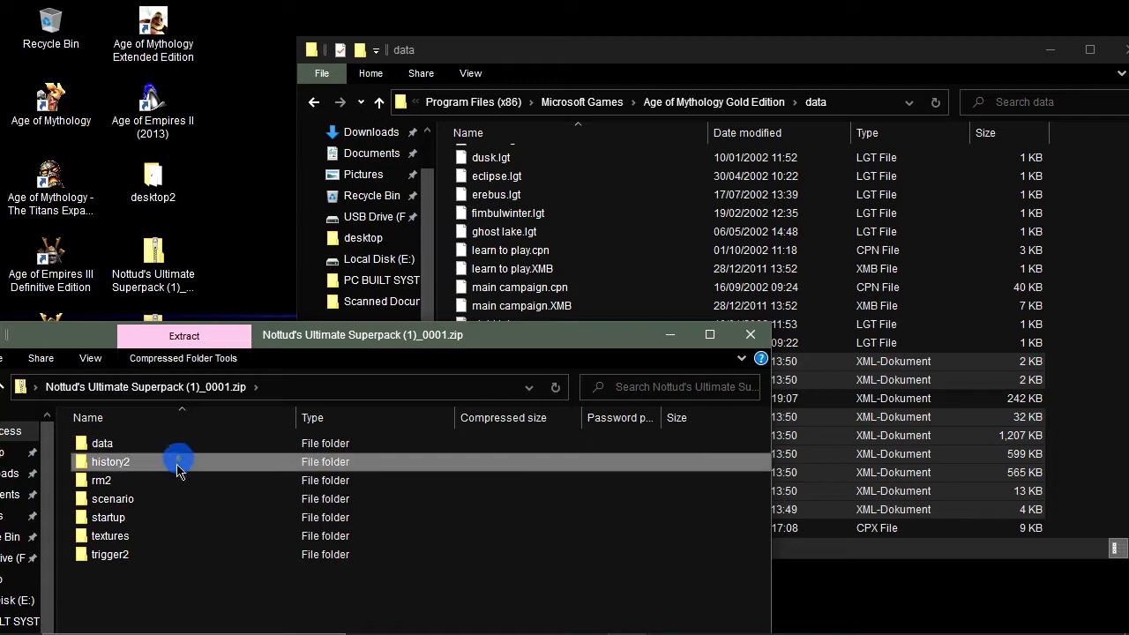
right_click(129, 475)
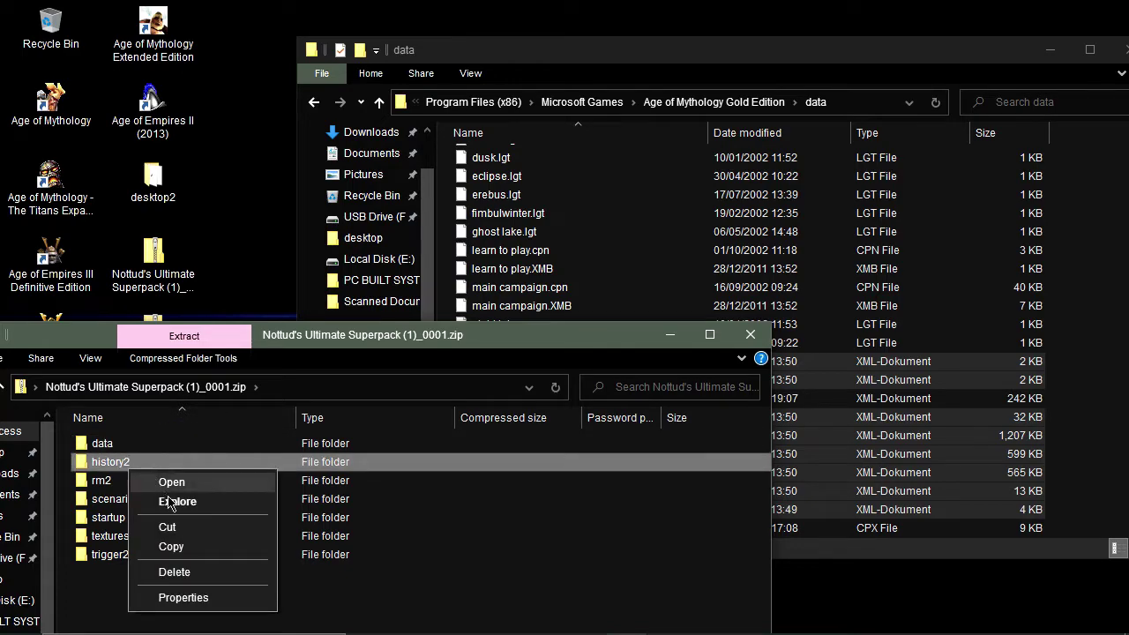
double_click(93, 462)
double_click(187, 445)
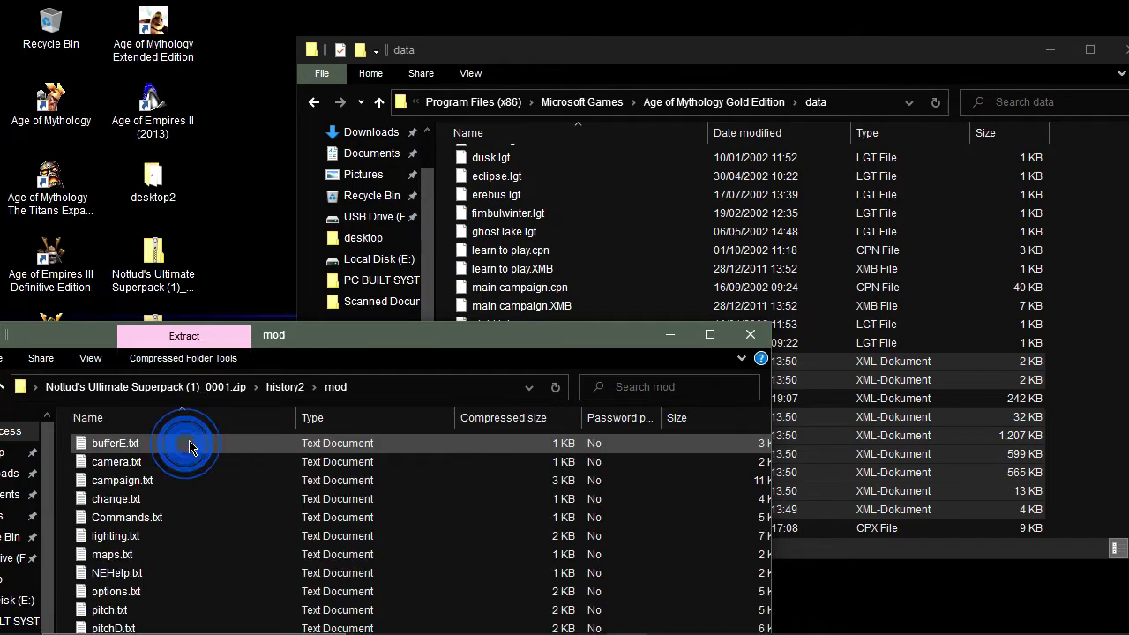
drag(291, 336, 383, 111)
mouse_move(254, 529)
mouse_down()
mouse_move(238, 254)
mouse_move(253, 217)
mouse_up()
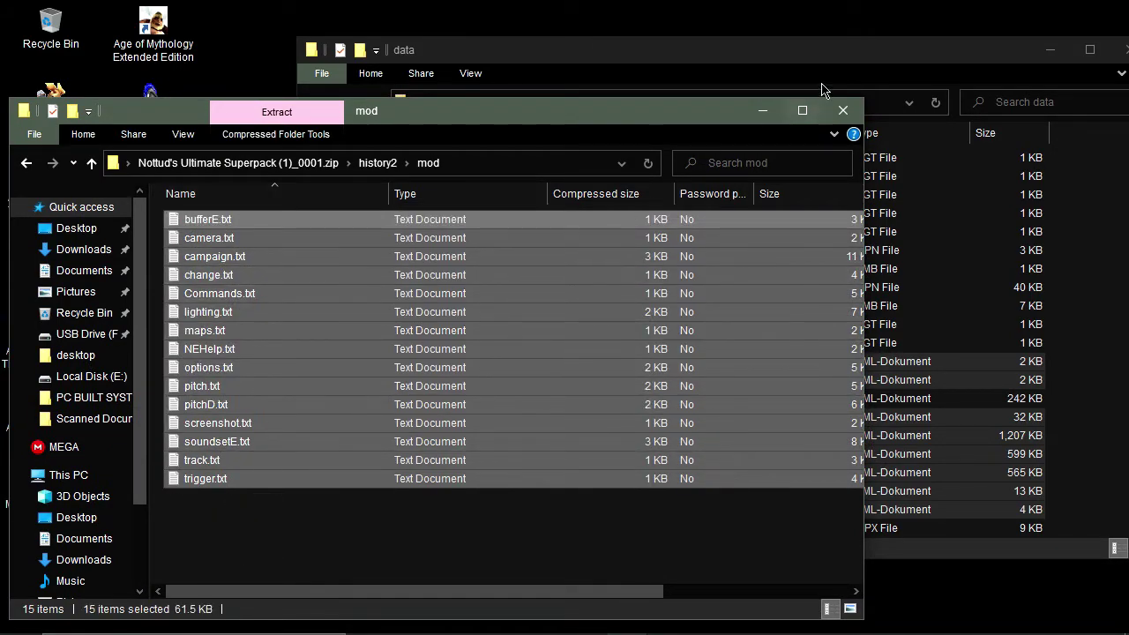
click(764, 110)
- Open the game's history2 folder and paste the 15 files, granting administrator permission
click(716, 103)
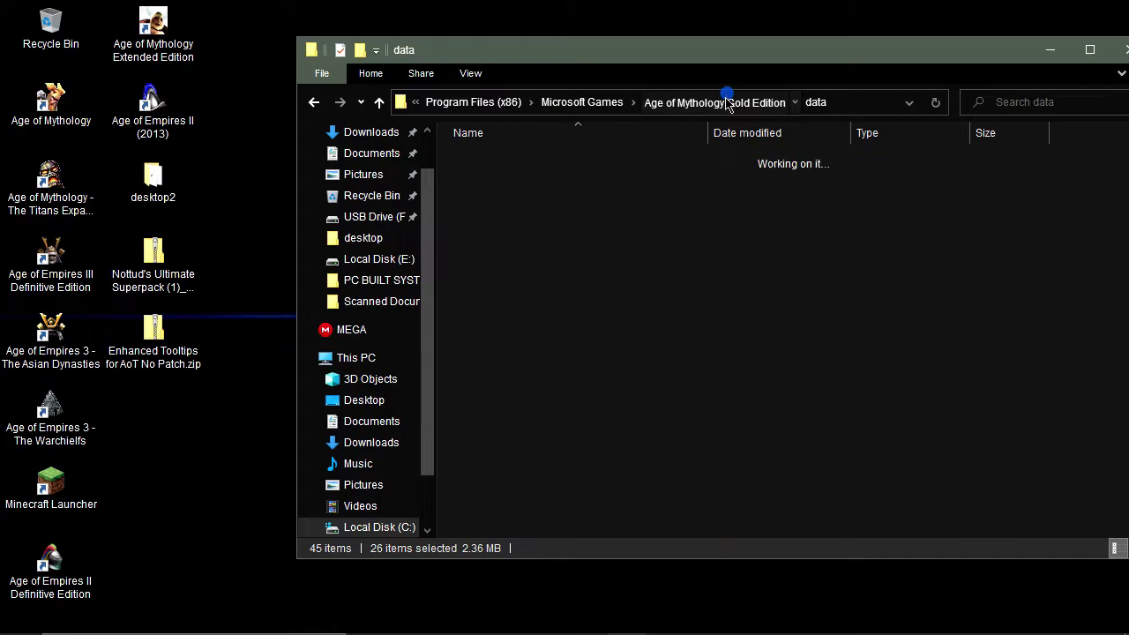
scroll(617, 282, down, 2)
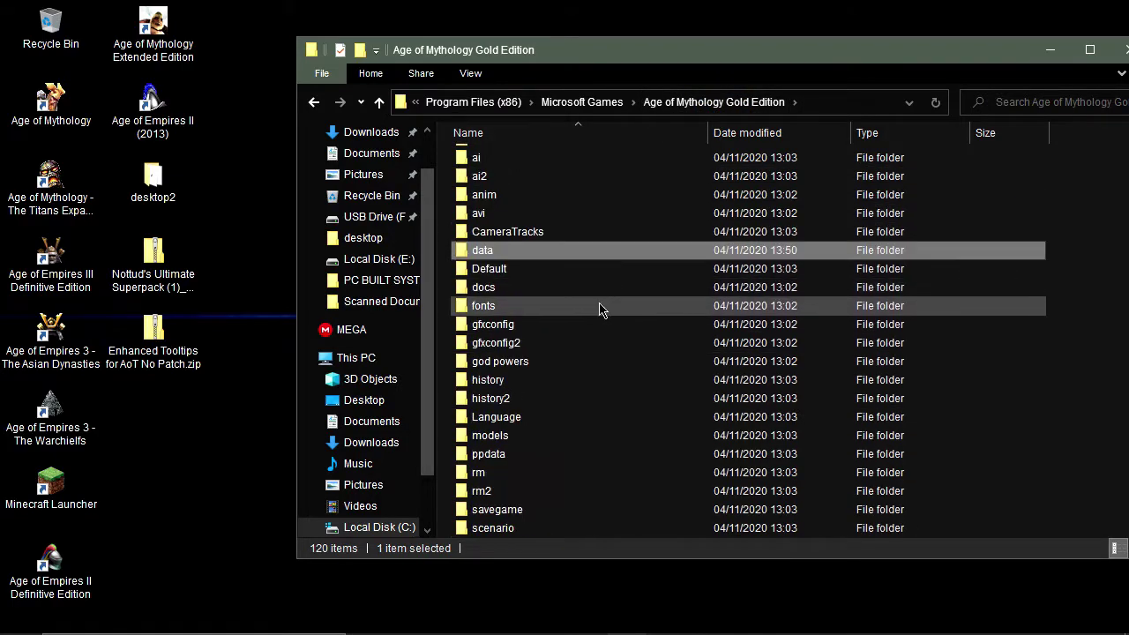
scroll(533, 247, down, 1)
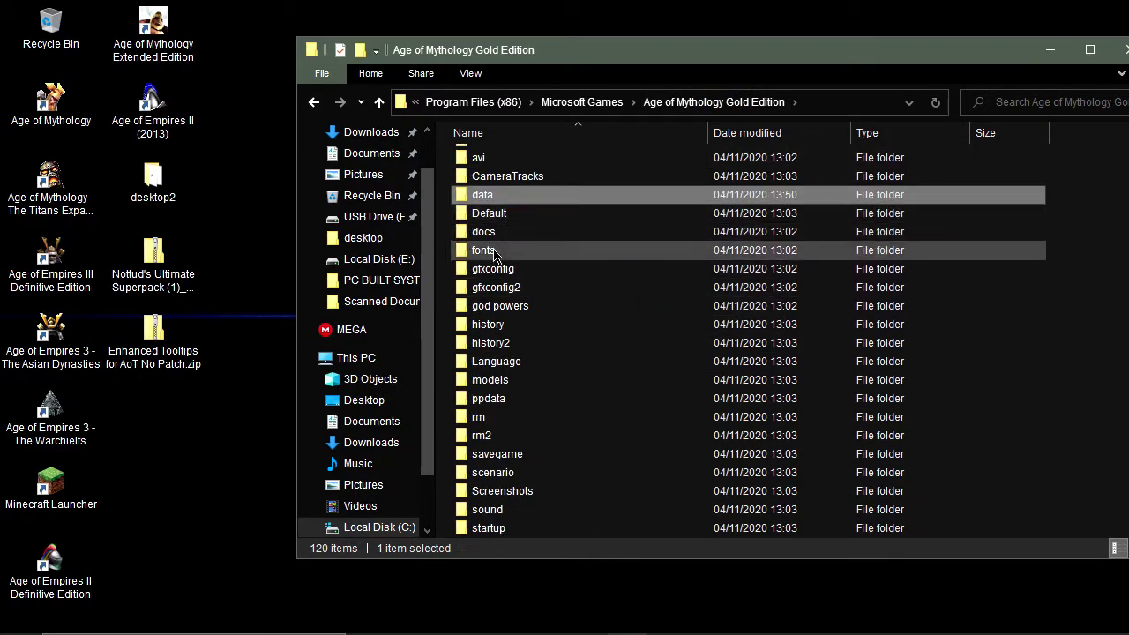
double_click(494, 343)
mouse_move(642, 628)
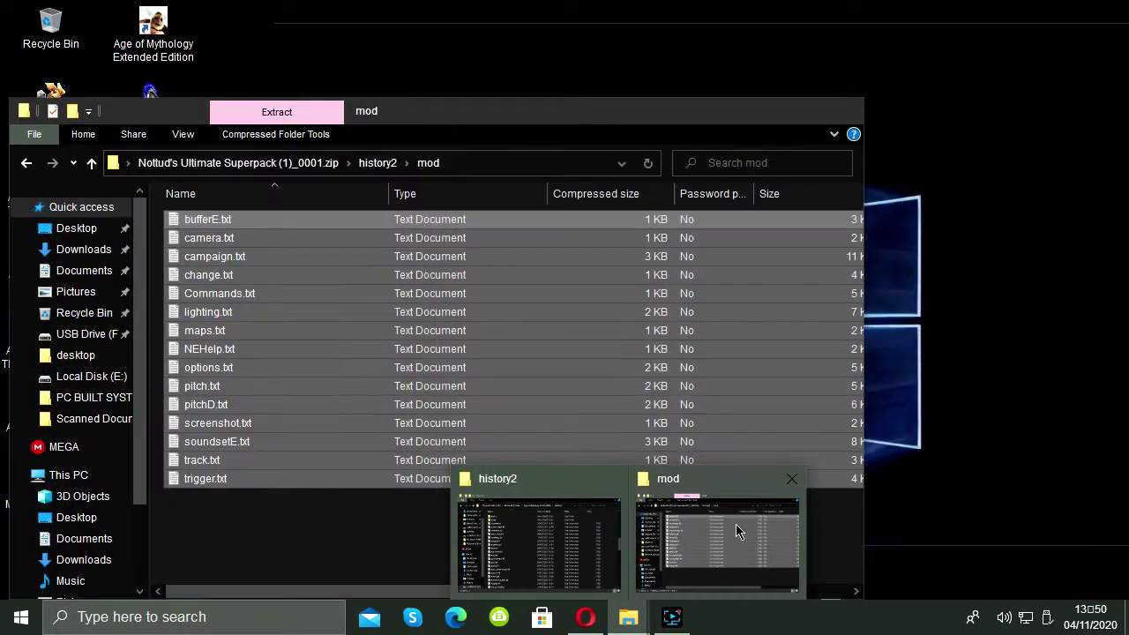
click(736, 524)
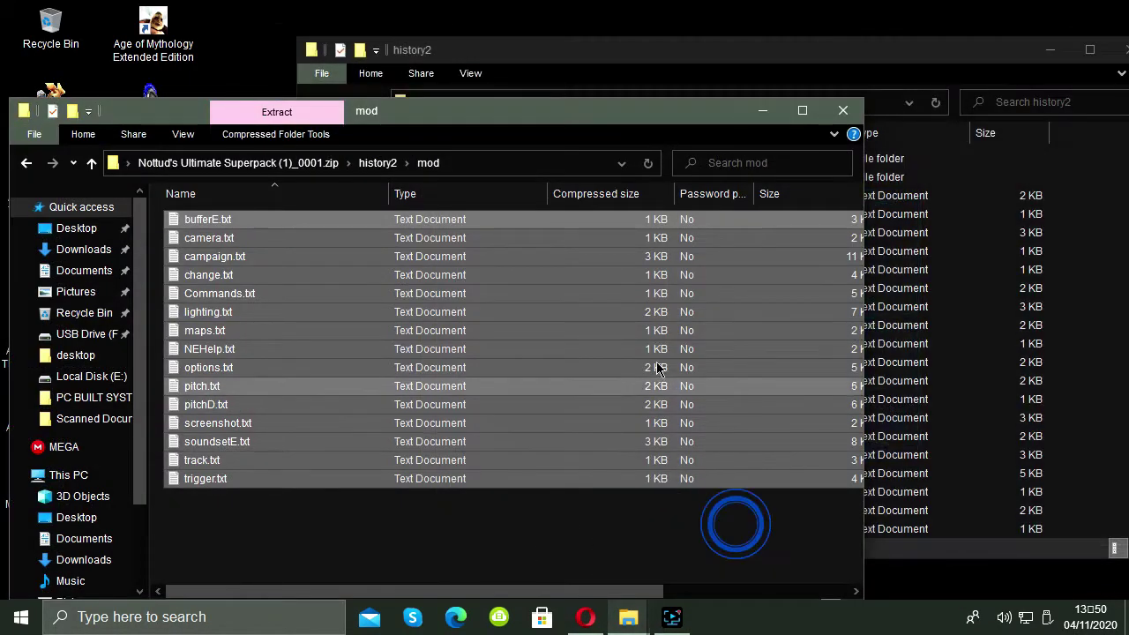
click(386, 166)
click(763, 110)
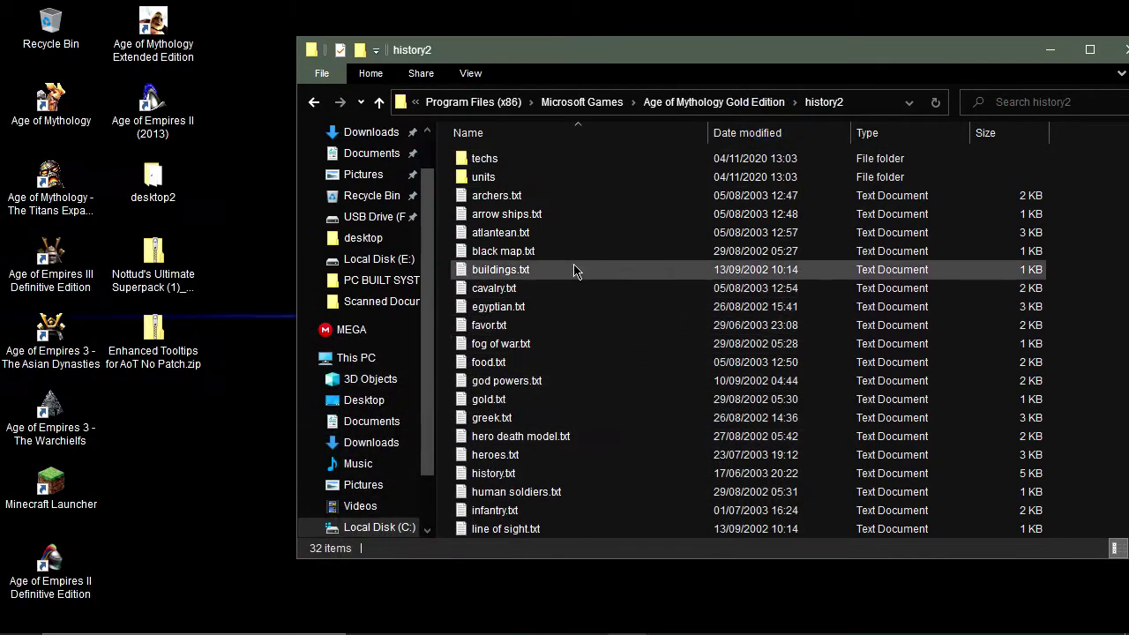
scroll(792, 305, down, 5)
scroll(791, 305, up, 4)
key(ctrl+v)
click(526, 248)
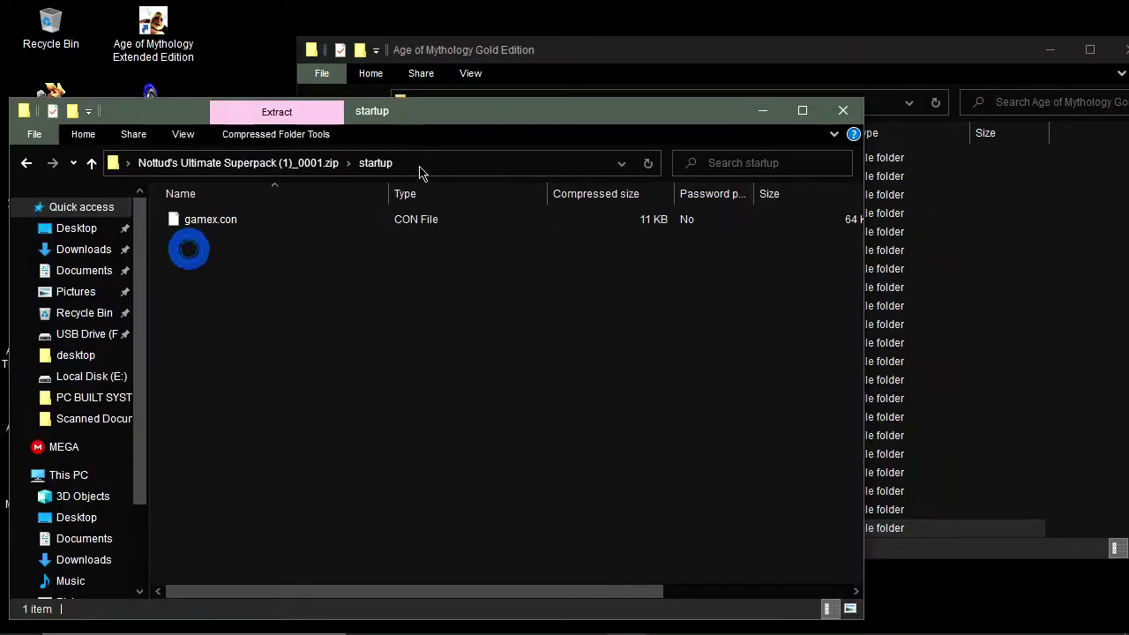
- Open textures > icons in the superpack zip and select all 114 icon files
click(291, 164)
double_click(252, 312)
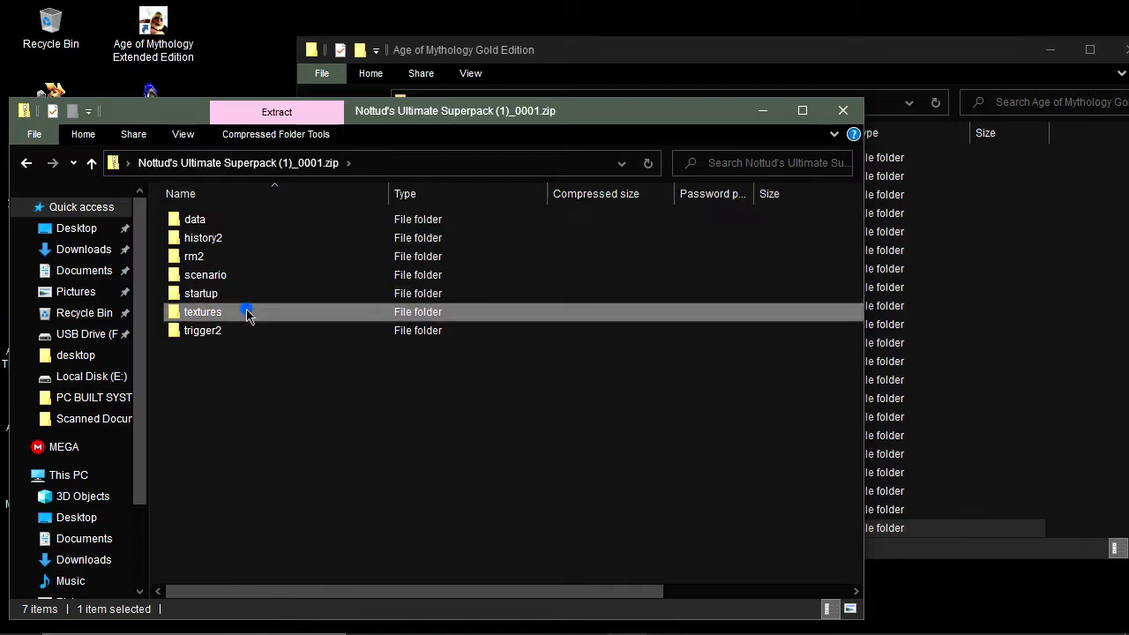
double_click(202, 221)
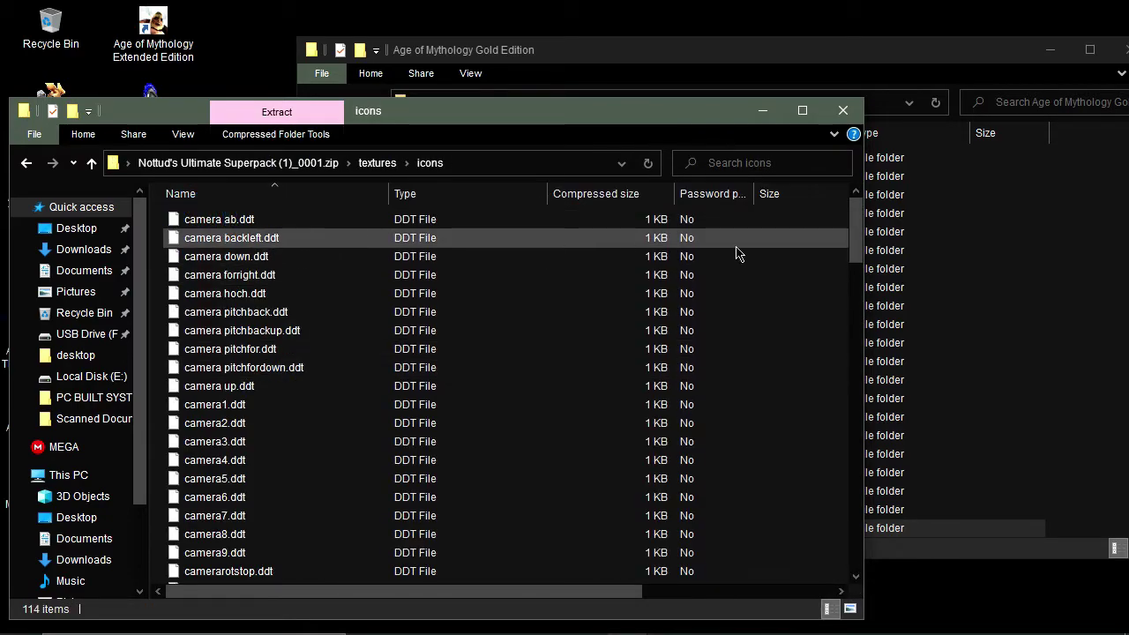
drag(156, 211, 388, 630)
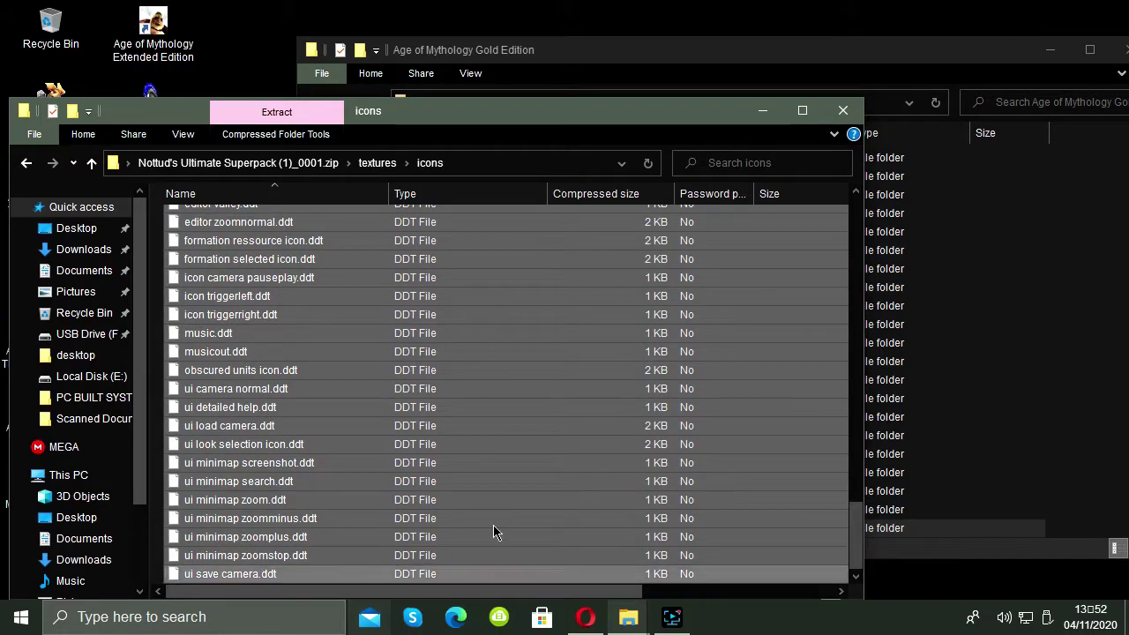
- Open the game folder's empty textures\icons folder
click(1018, 325)
scroll(668, 432, down, 3)
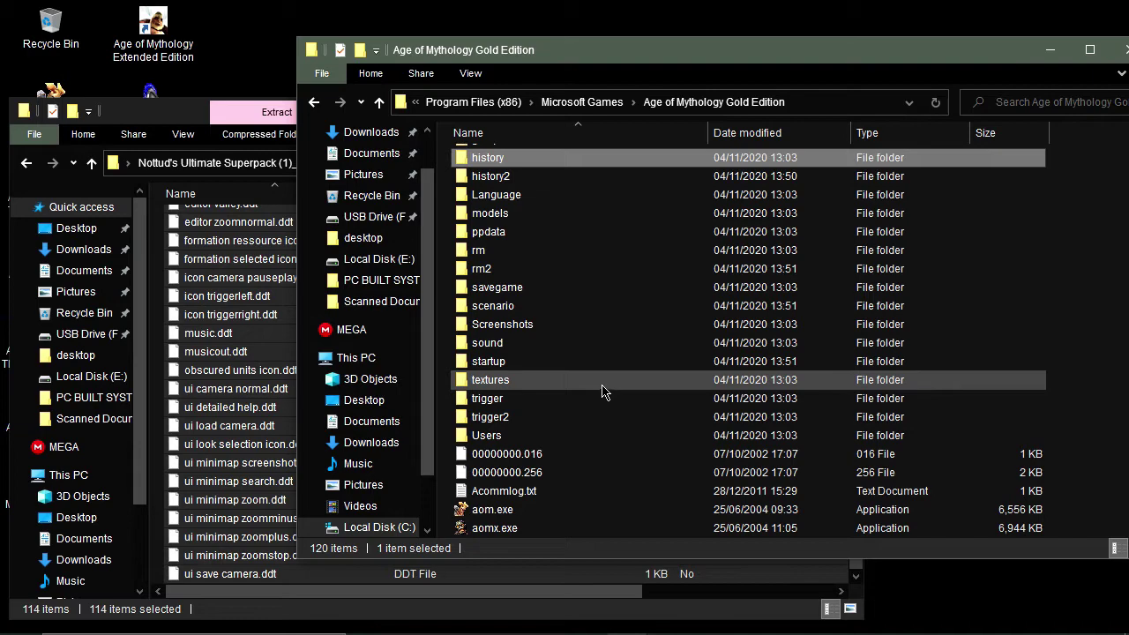
scroll(607, 381, up, 4)
scroll(607, 379, up, 3)
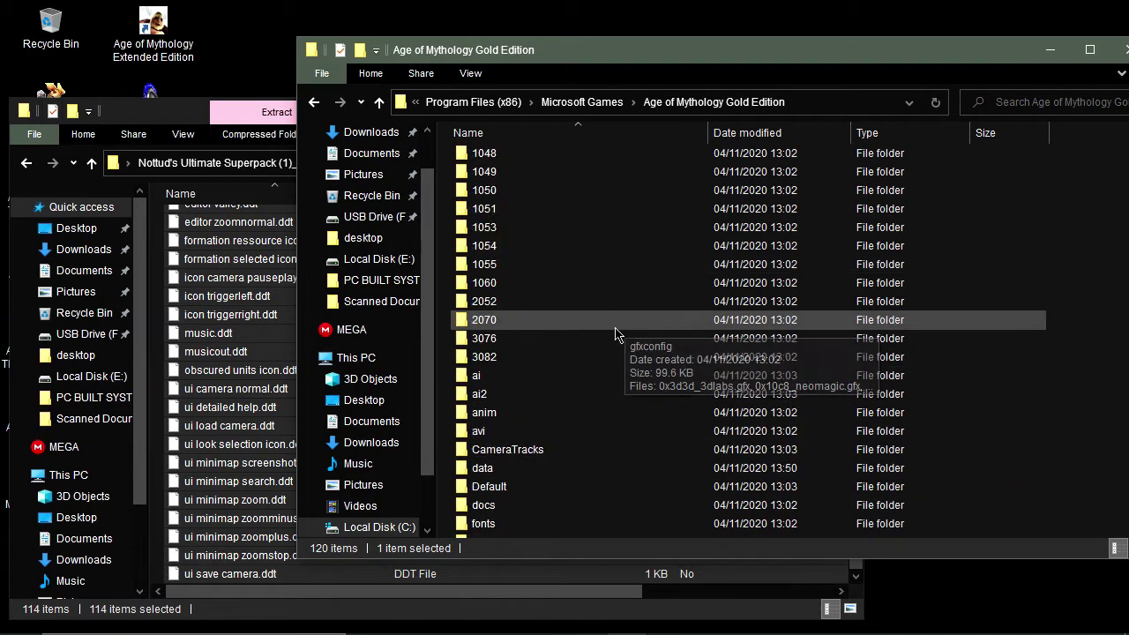
scroll(605, 371, down, 2)
scroll(595, 369, down, 2)
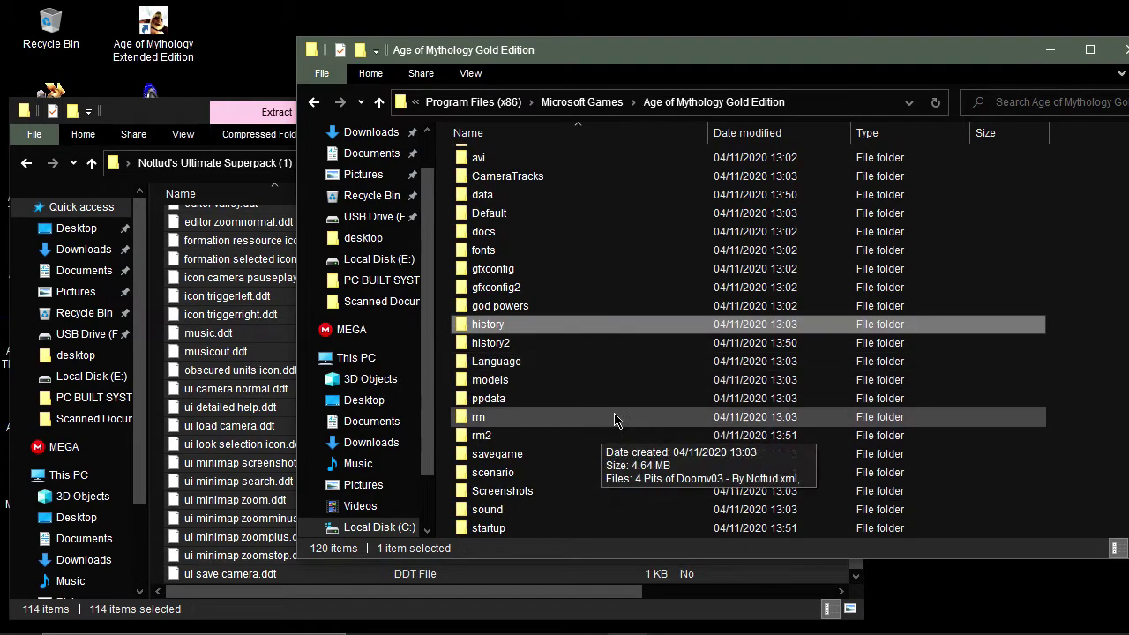
scroll(588, 418, down, 1)
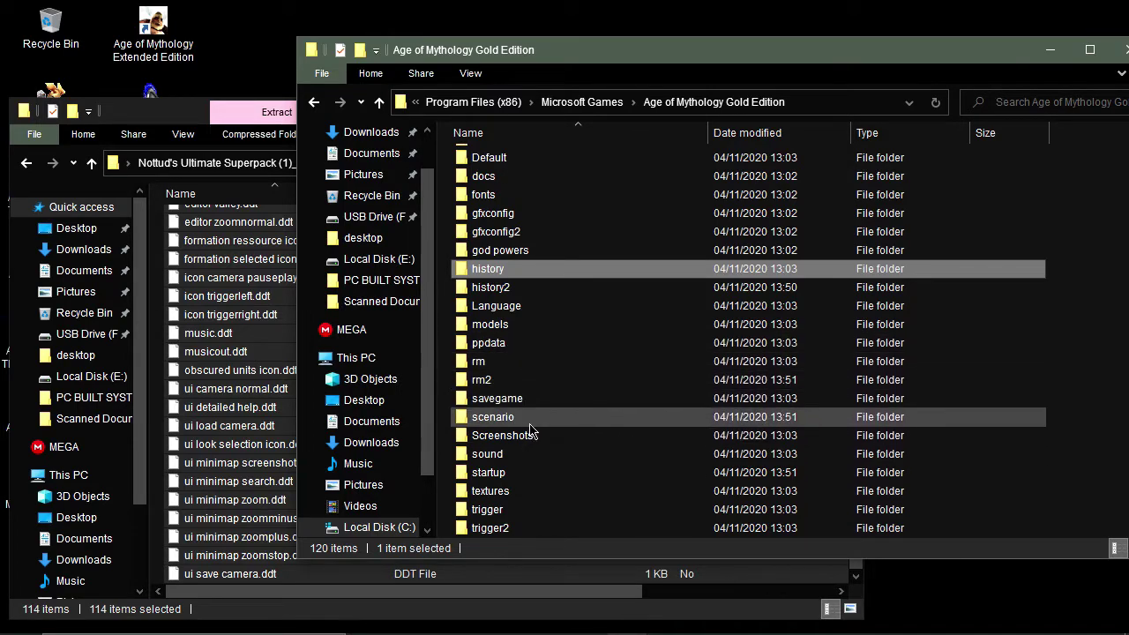
scroll(532, 424, down, 1)
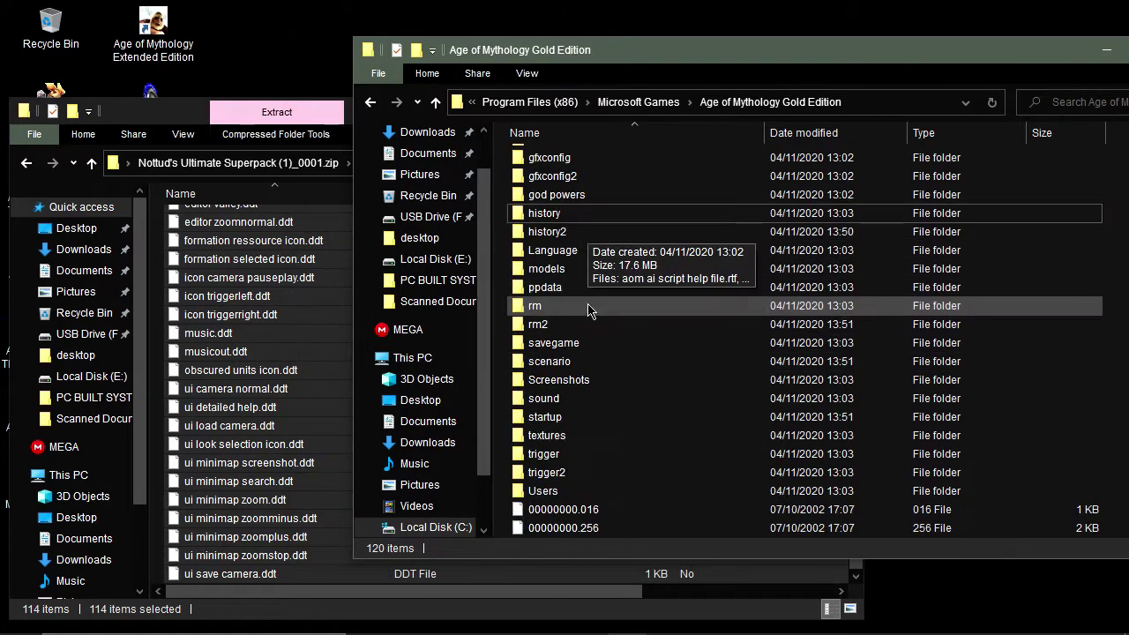
scroll(585, 297, up, 2)
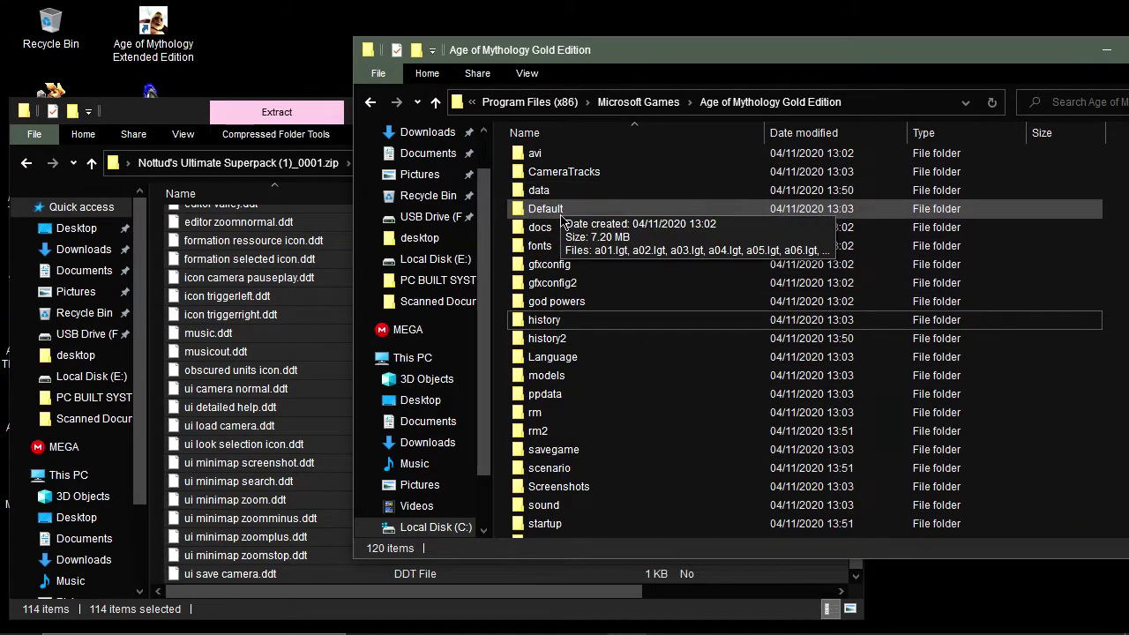
scroll(573, 424, down, 1)
click(569, 492)
double_click(569, 492)
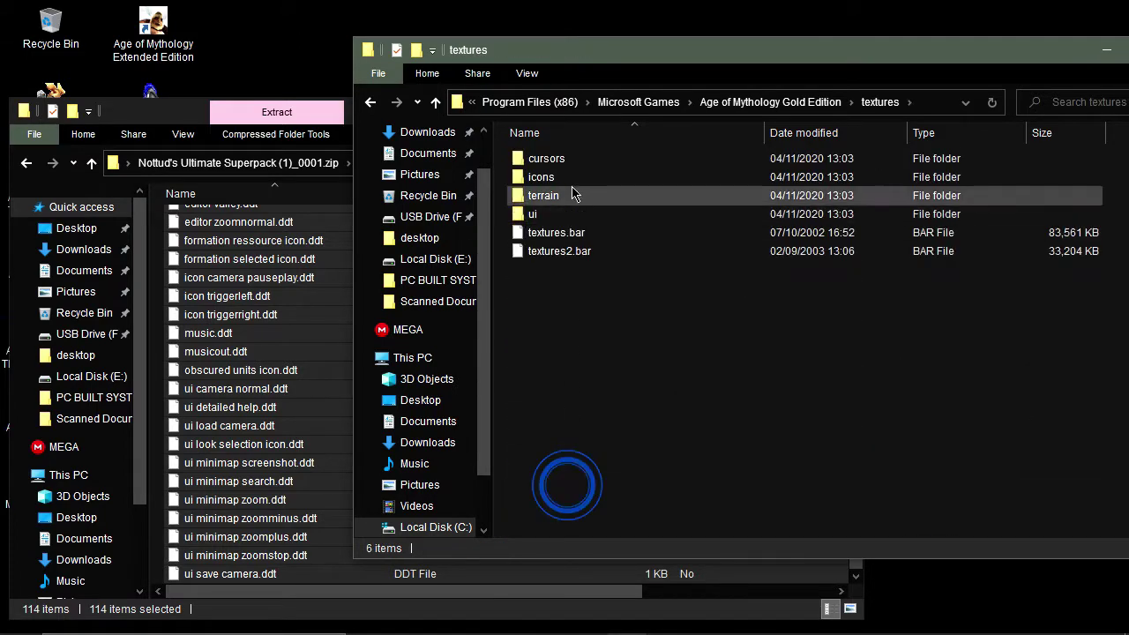
double_click(570, 179)
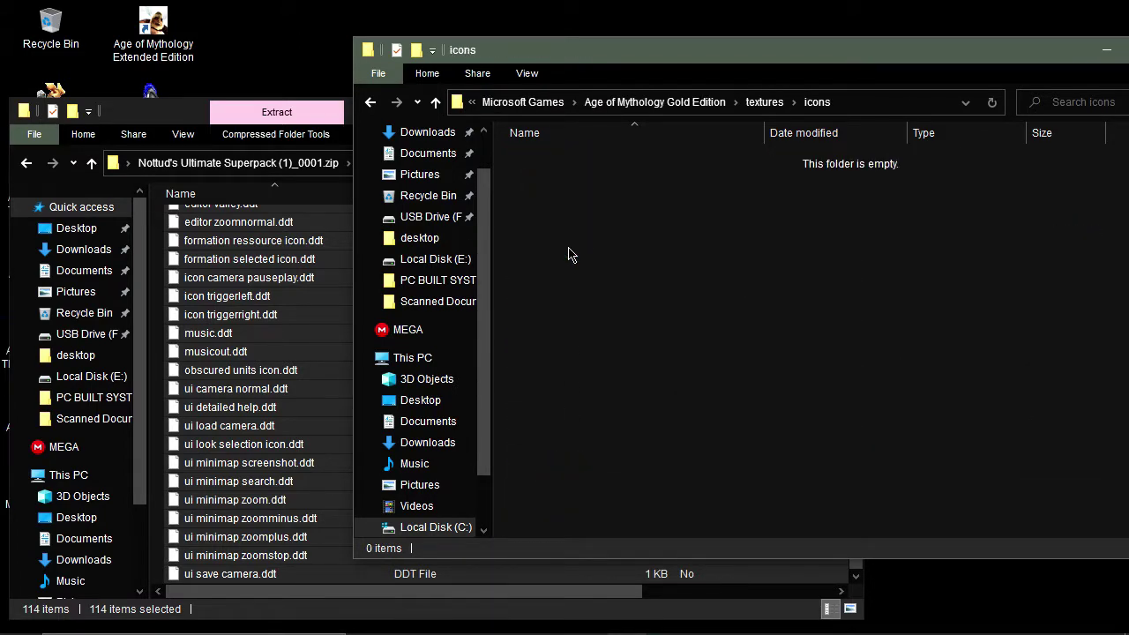
- Paste the icon files with administrator permission for all, then go back up to textures
key(ctrl+v)
click(533, 244)
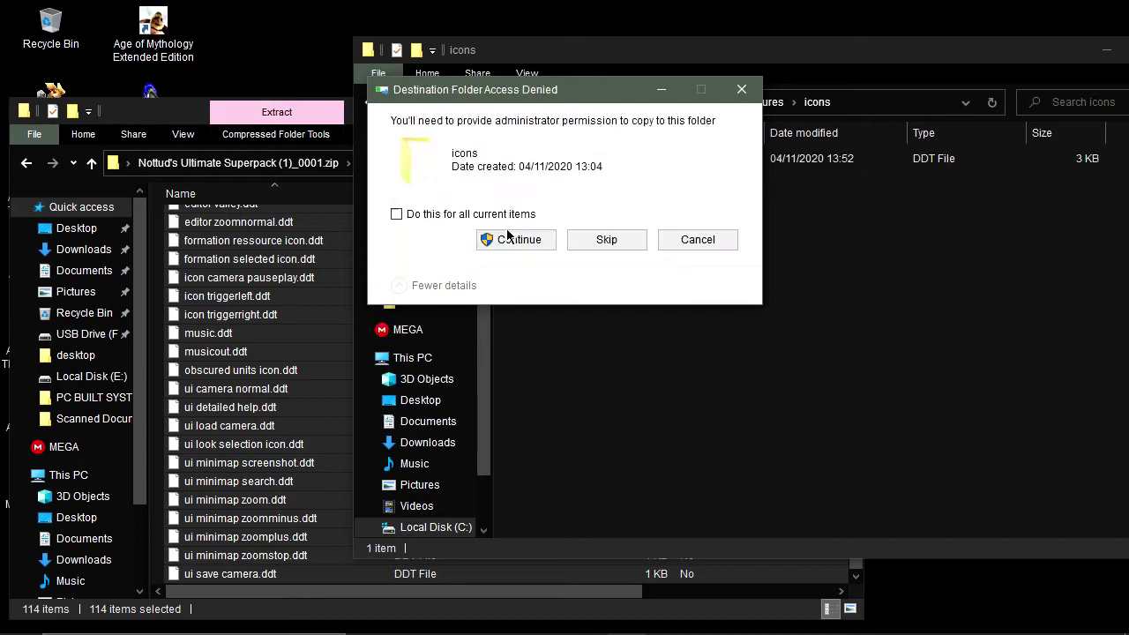
click(510, 239)
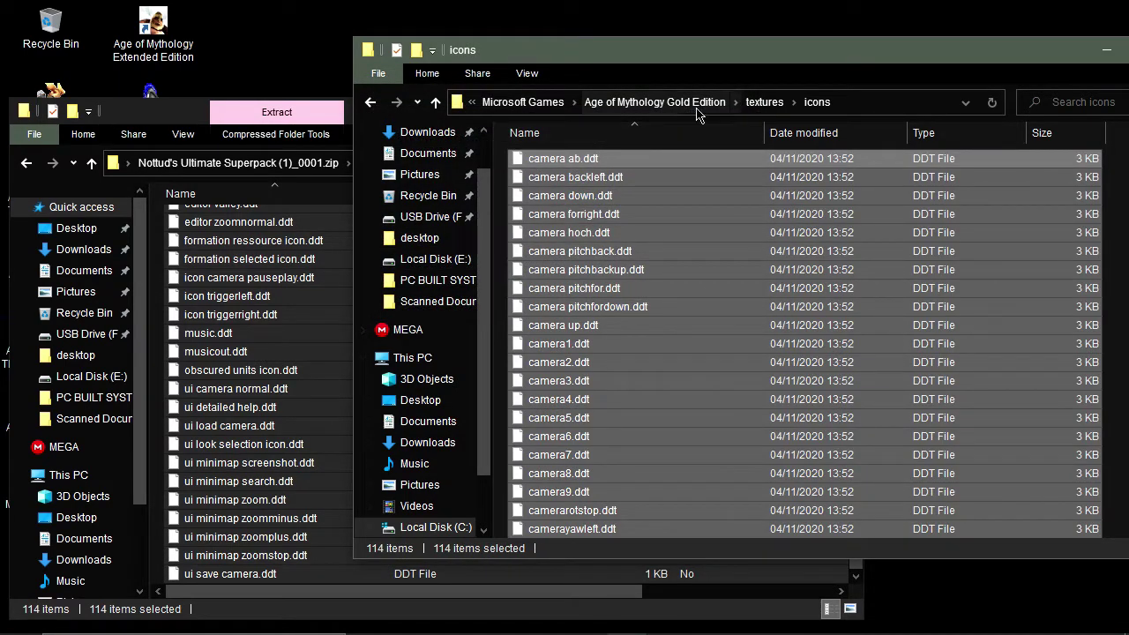
click(764, 102)
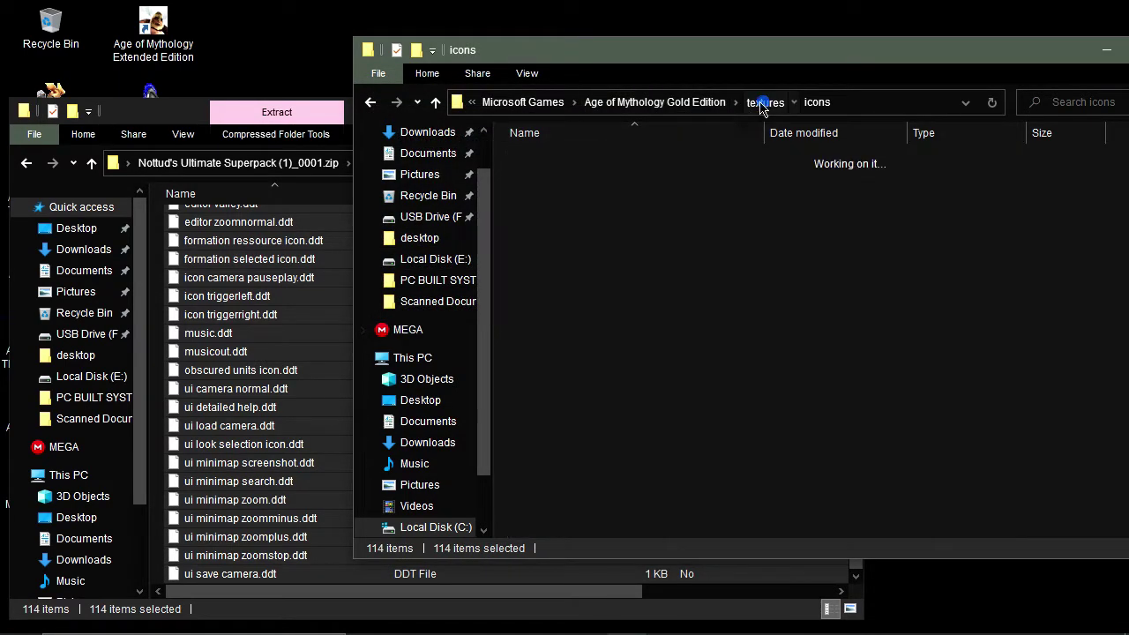
- Return both Explorer windows to their top-level folders and copy the zip's trigger2 folder
click(799, 103)
click(264, 165)
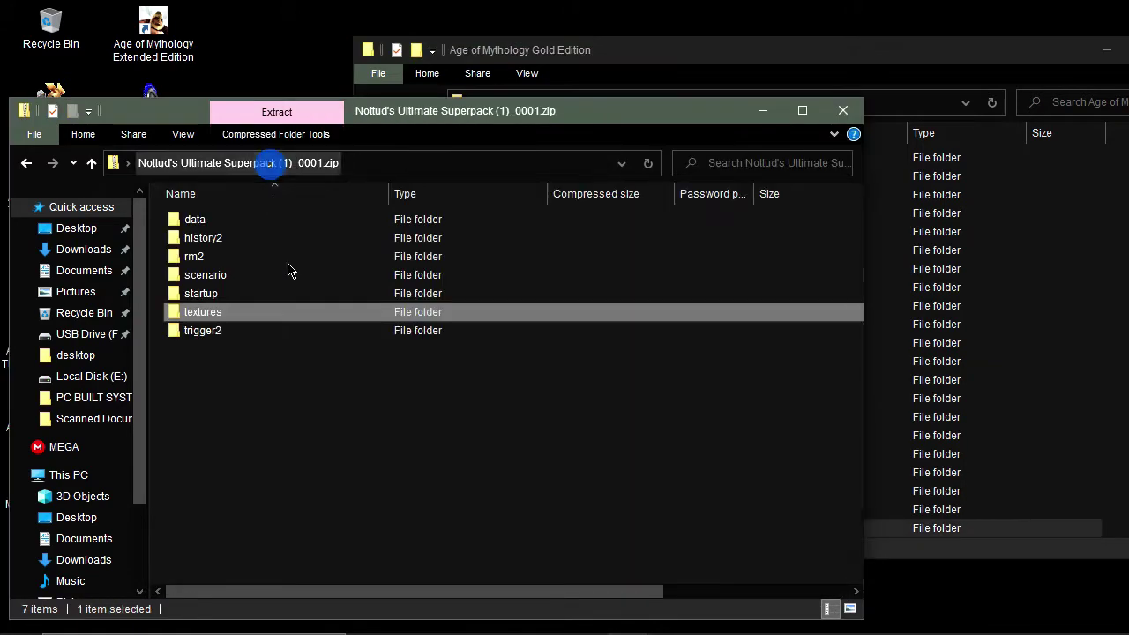
right_click(261, 335)
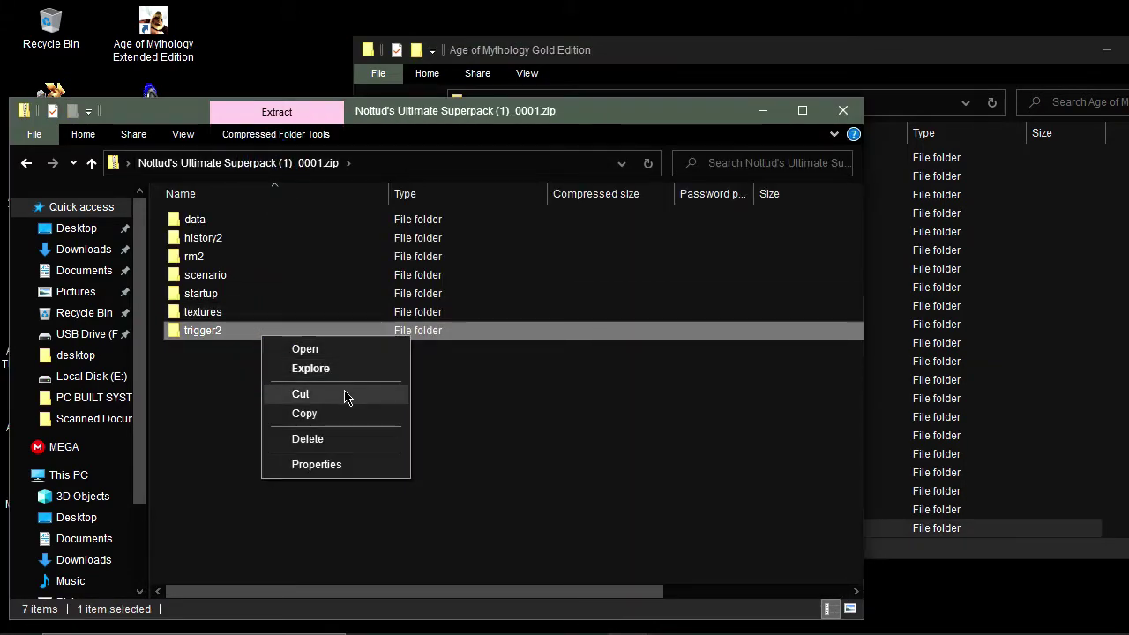
click(340, 419)
click(1057, 328)
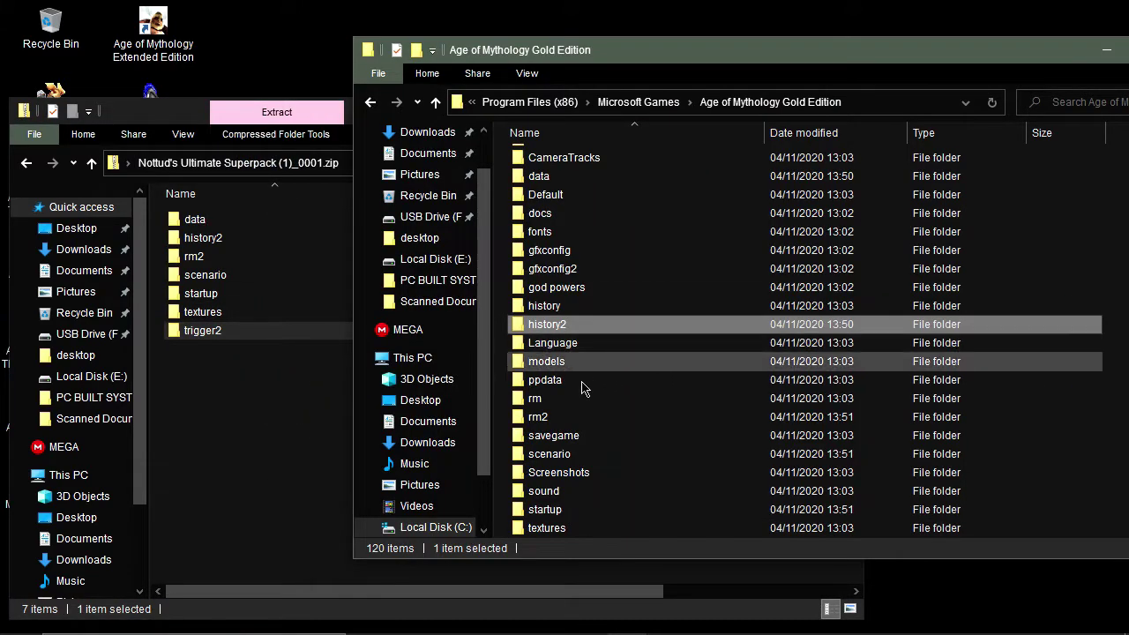
click(581, 381)
click(201, 374)
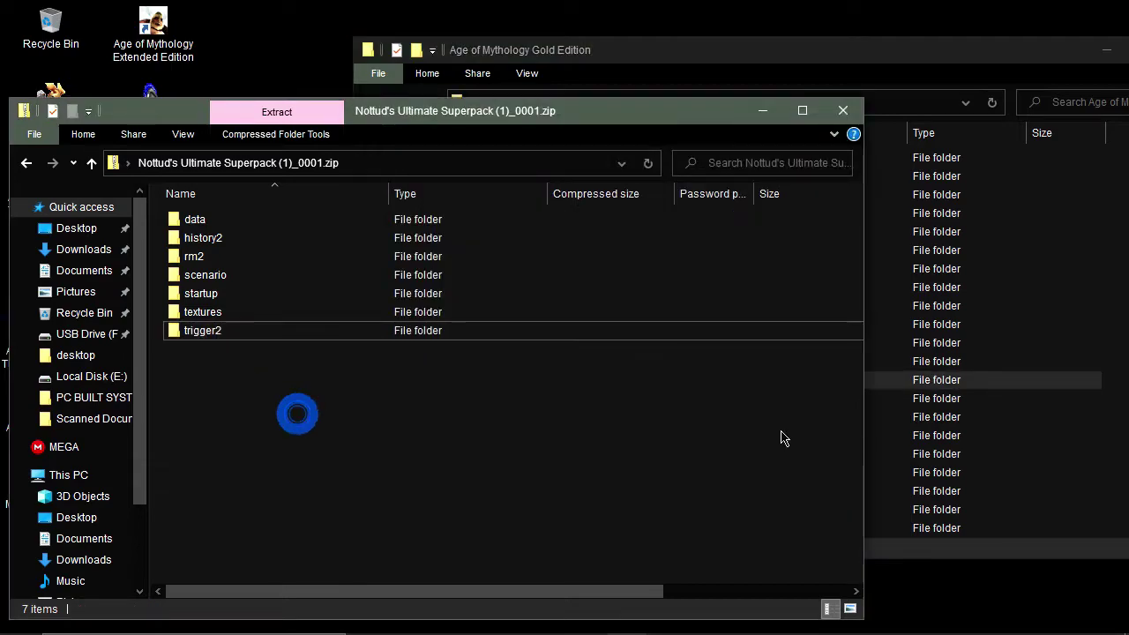
click(1124, 281)
scroll(653, 454, down, 4)
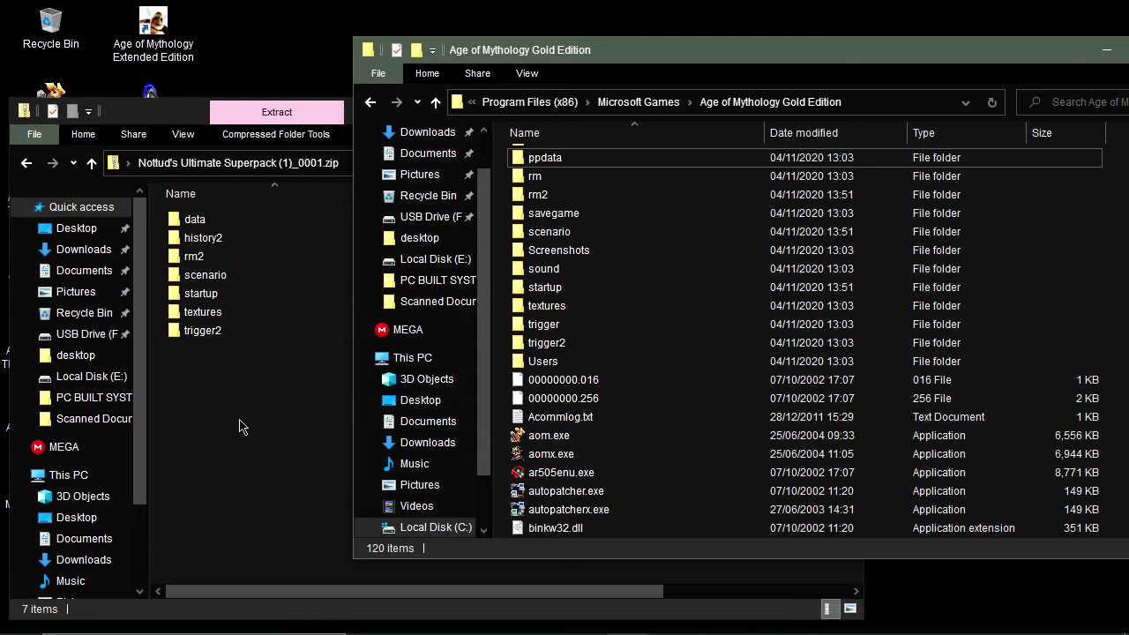
mouse_move(203, 372)
mouse_down()
mouse_move(202, 348)
mouse_move(321, 340)
mouse_move(343, 373)
mouse_up()
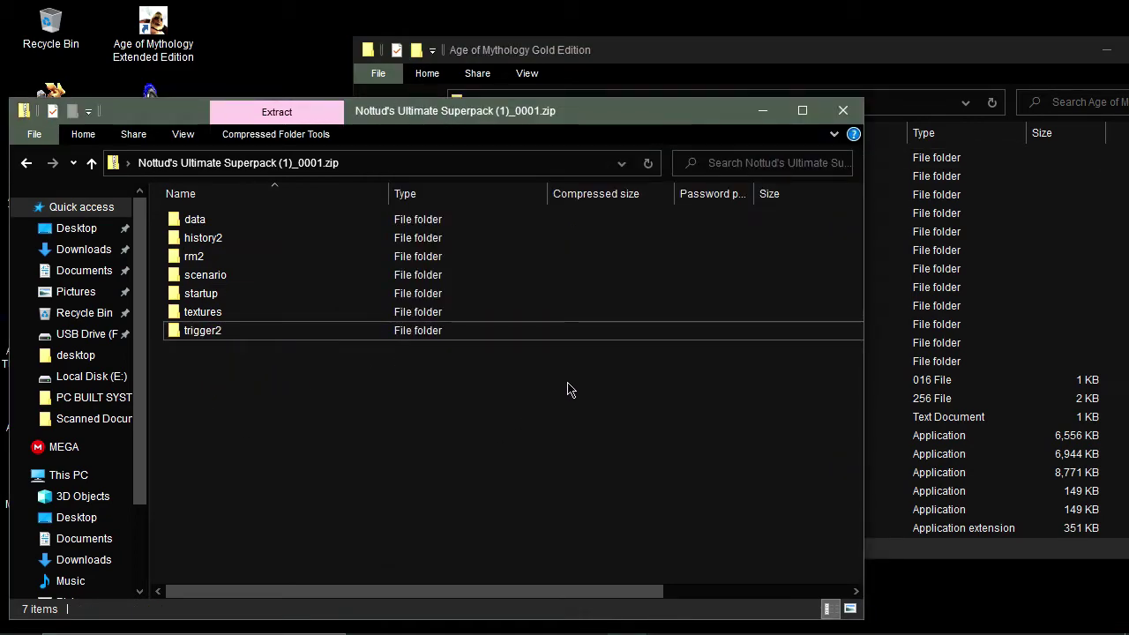
- Open the trigger2 folder in both the game folder and the zip
drag(673, 363, 530, 331)
click(1128, 417)
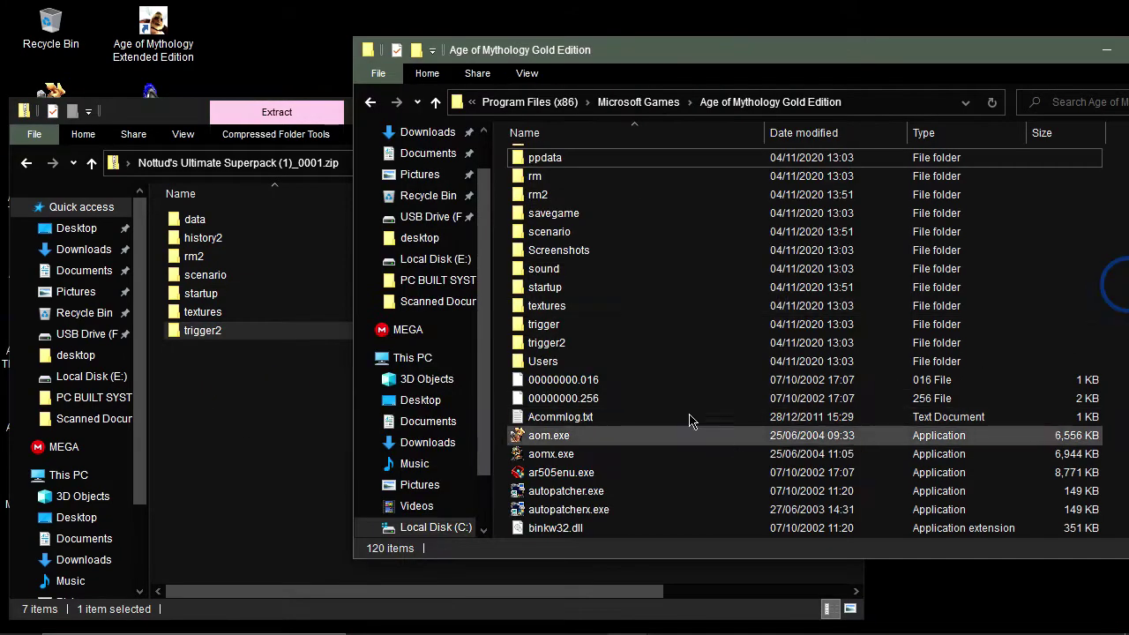
double_click(607, 344)
double_click(258, 329)
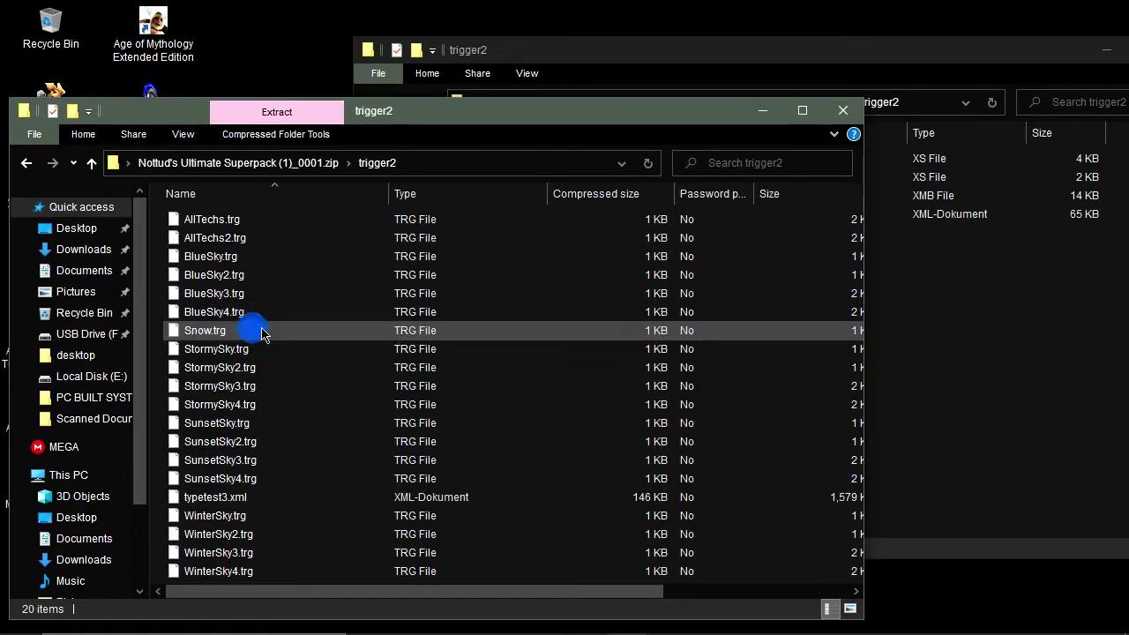
- Select all 20 trigger files and drag them into the game's trigger2, granting permission
click(198, 220)
scroll(182, 212, right, 3)
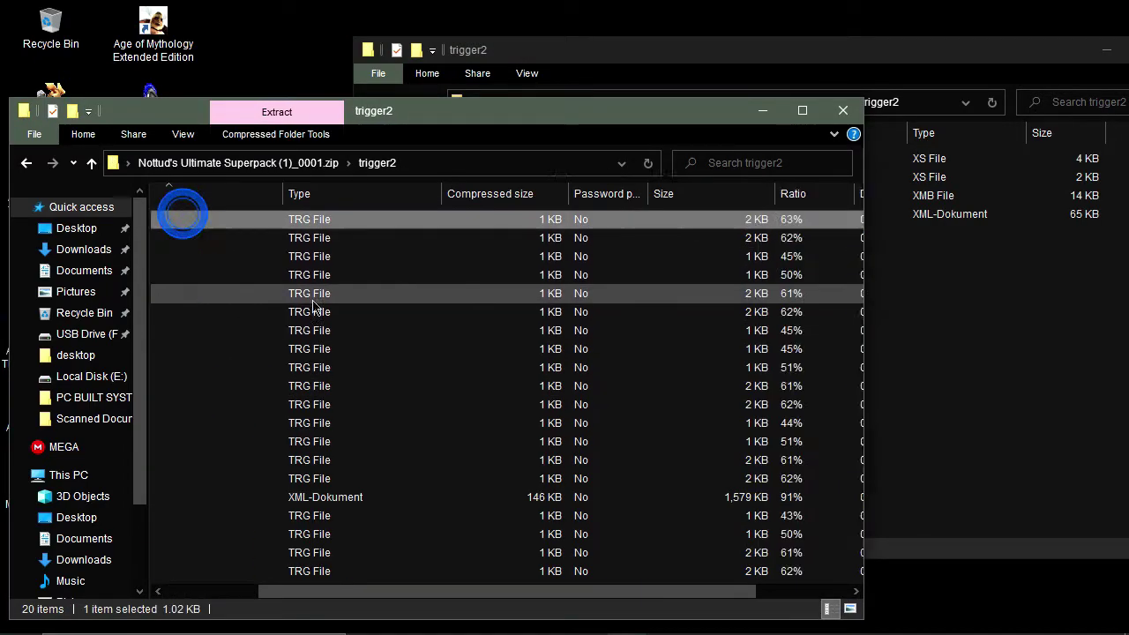
scroll(393, 400, left, 5)
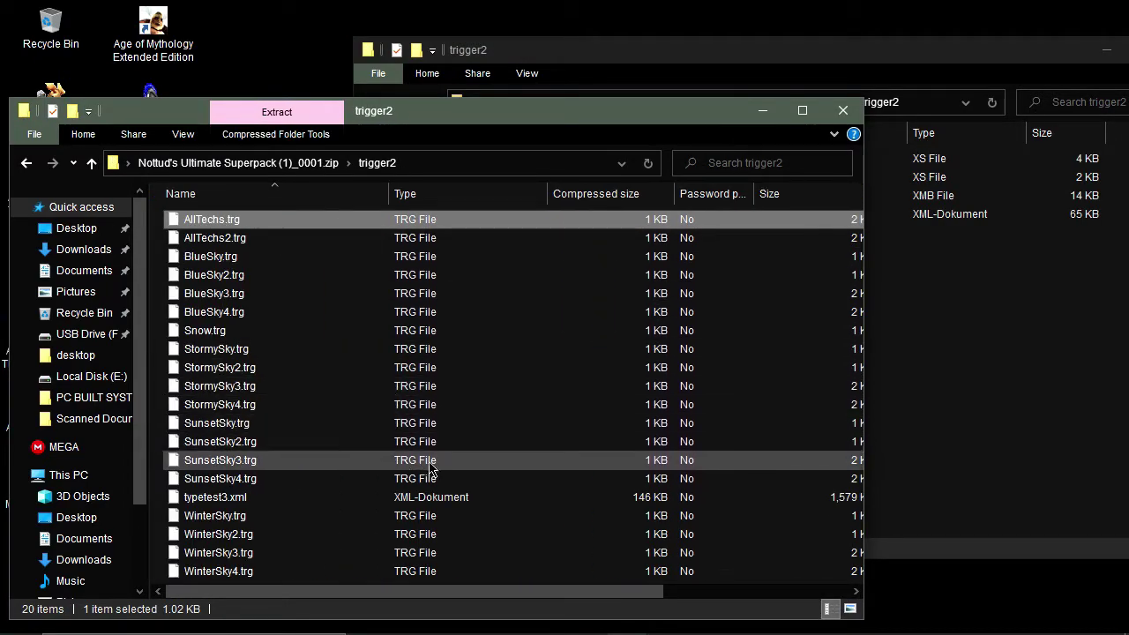
scroll(390, 503, right, 3)
scroll(397, 502, left, 3)
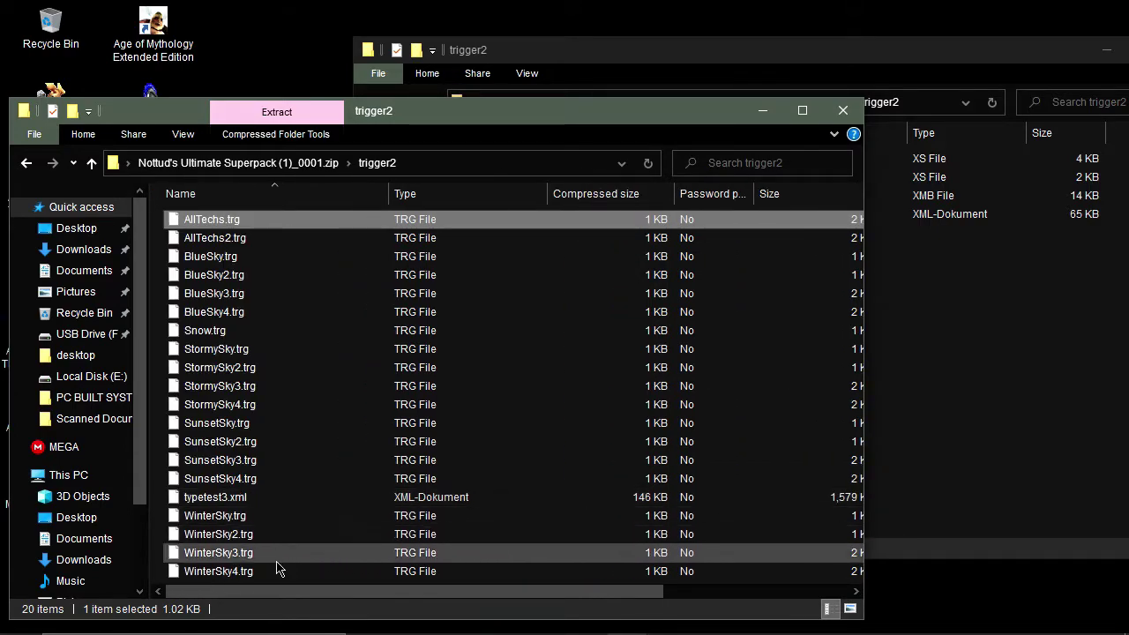
shift+click(265, 571)
mouse_move(290, 496)
mouse_down()
mouse_move(922, 428)
mouse_move(915, 386)
mouse_move(568, 438)
mouse_move(1028, 432)
mouse_move(864, 468)
mouse_up()
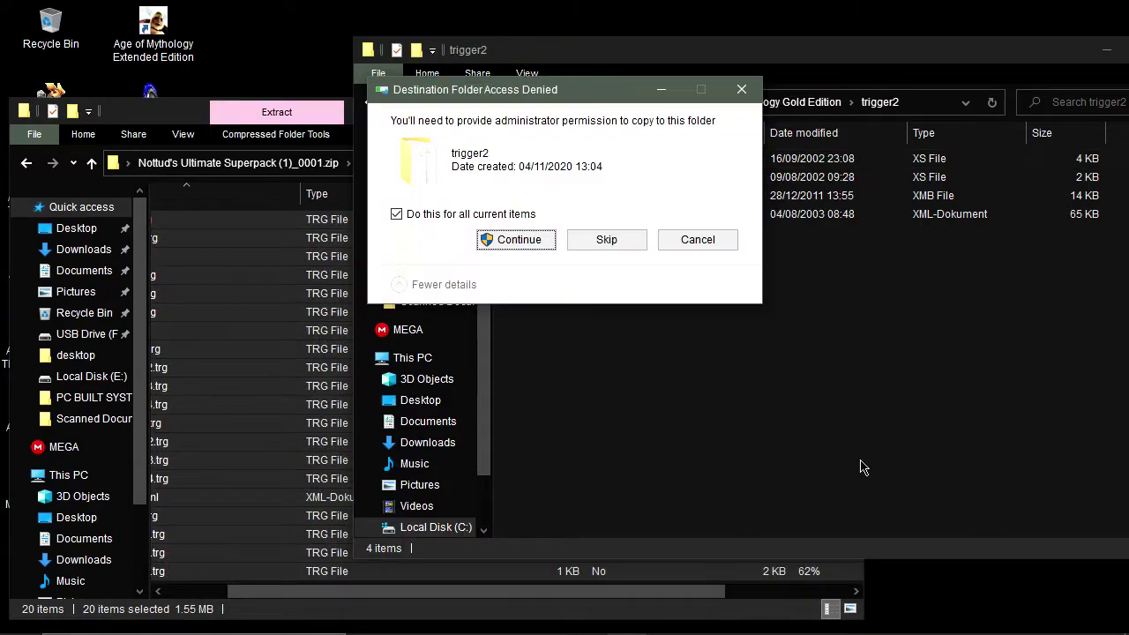
click(533, 247)
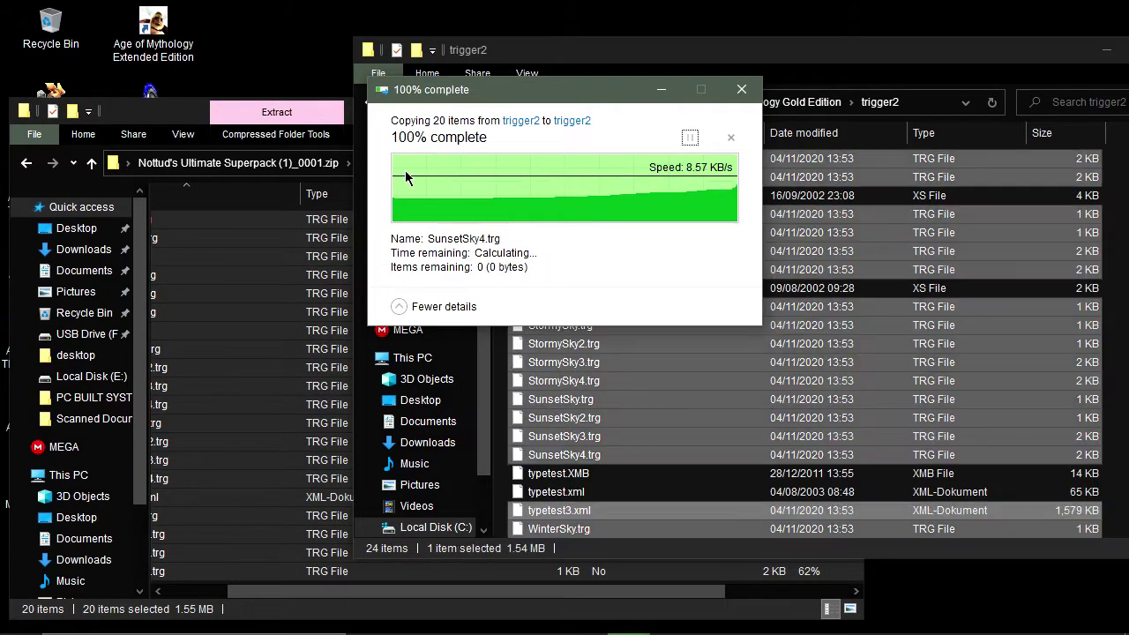
- Close the zip window and the remaining trigger2 window
click(333, 112)
drag(794, 101, 869, 101)
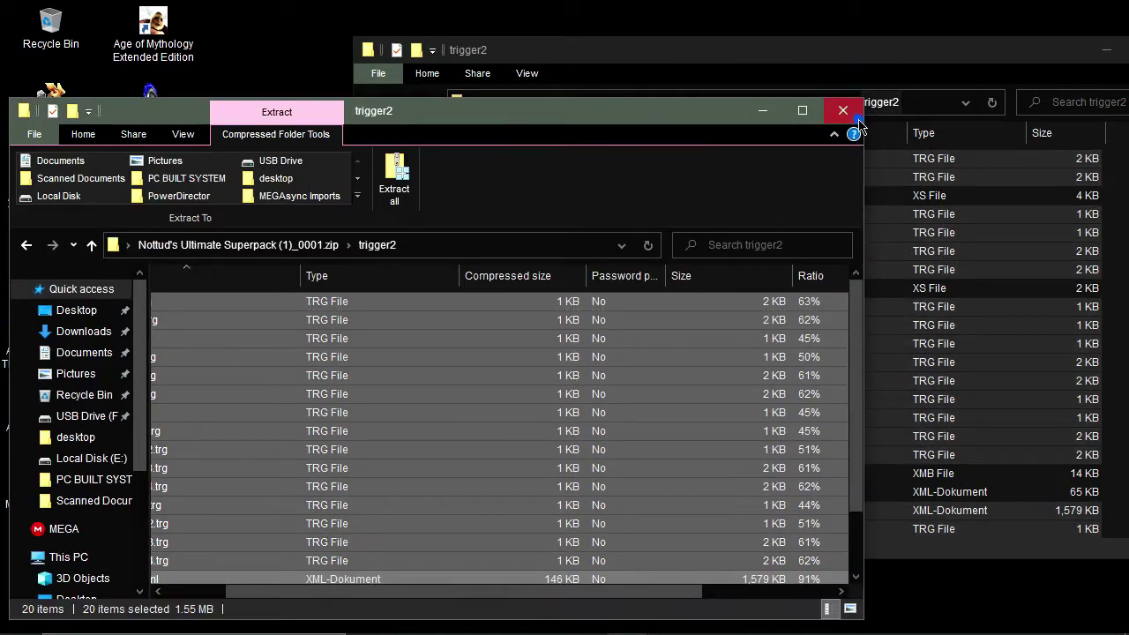
click(843, 110)
key(alt+F4)
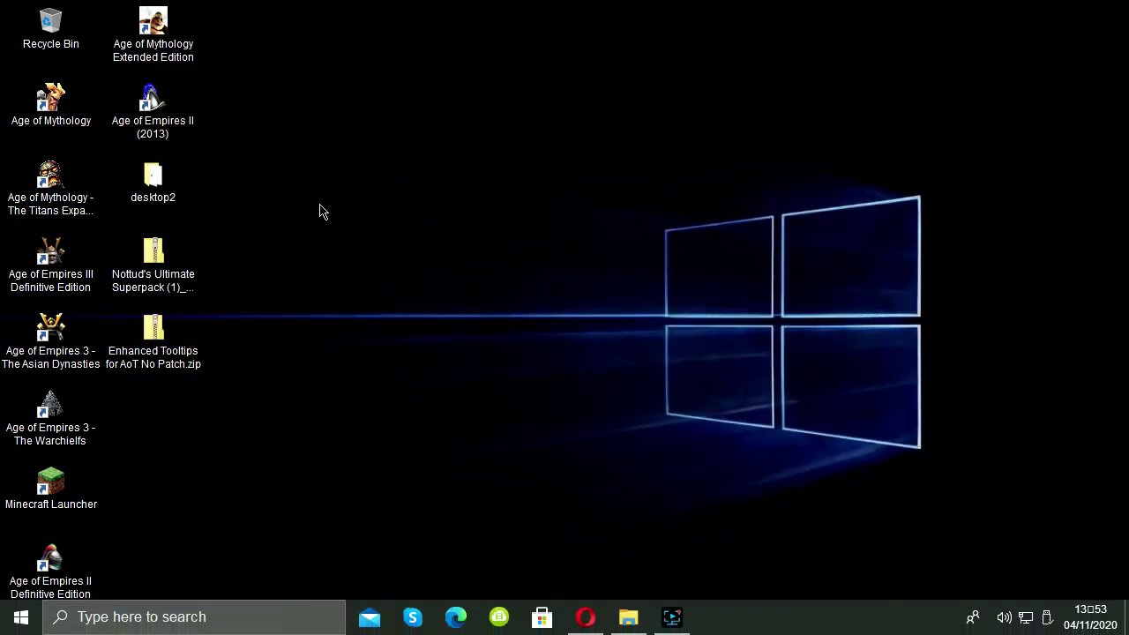
- Launch Age of Mythology: The Titans from its desktop shortcut and open the More menu
click(54, 184)
right_click(58, 183)
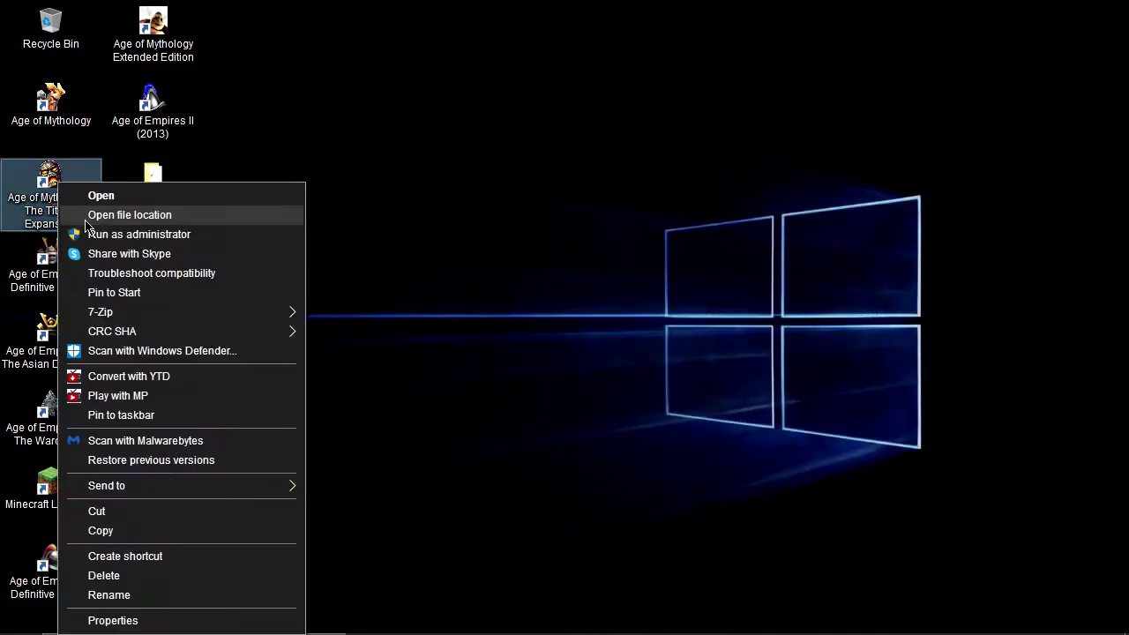
double_click(44, 183)
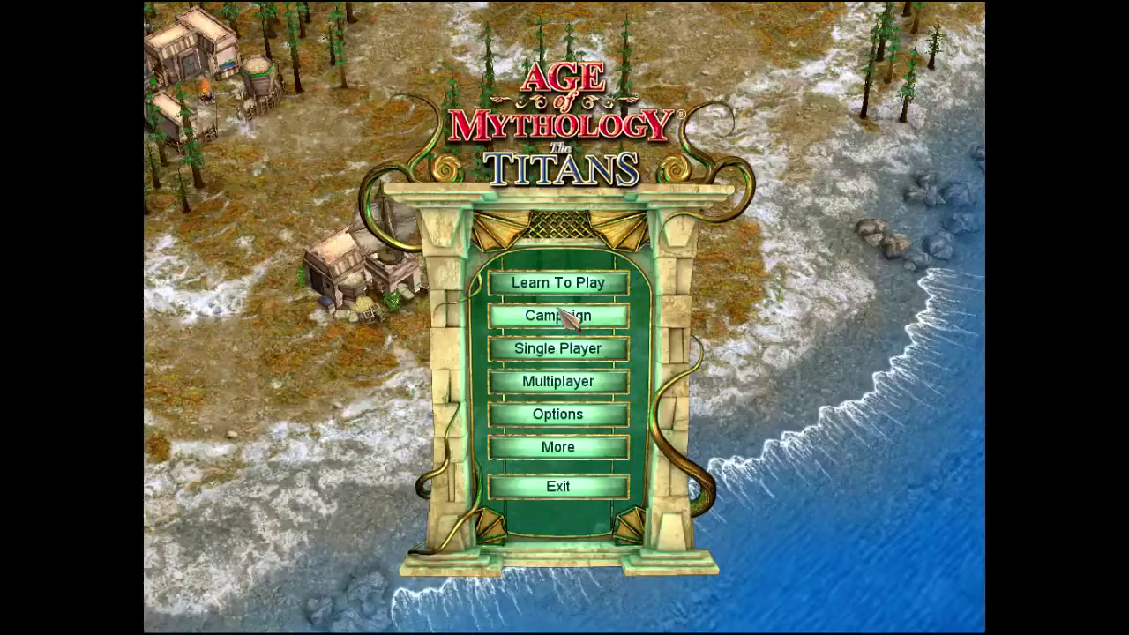
click(549, 441)
click(558, 486)
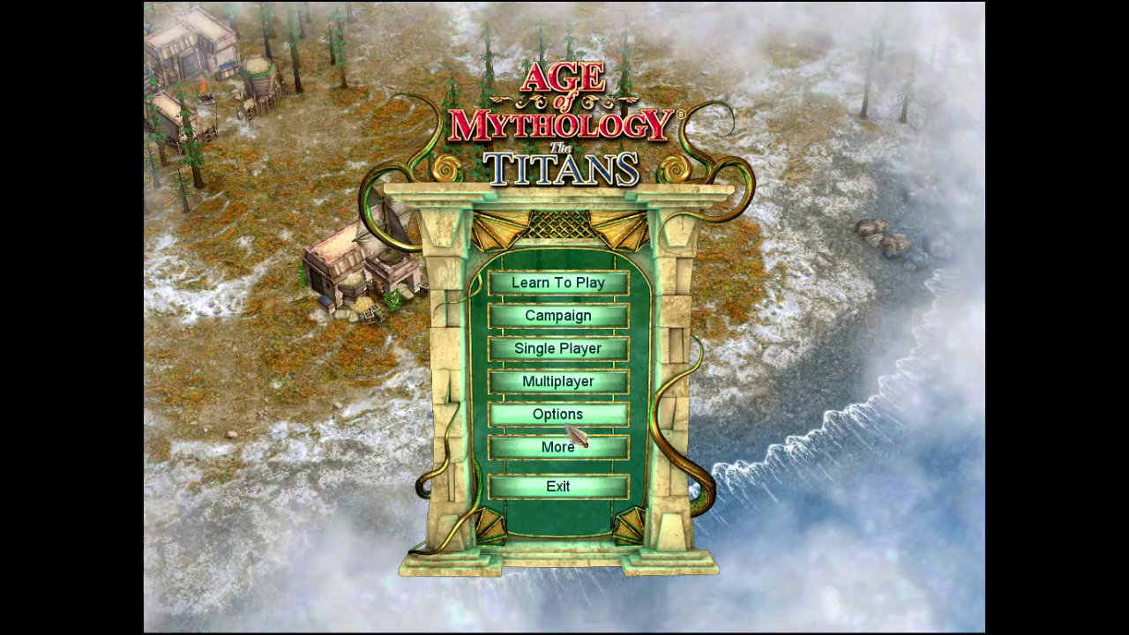
click(563, 444)
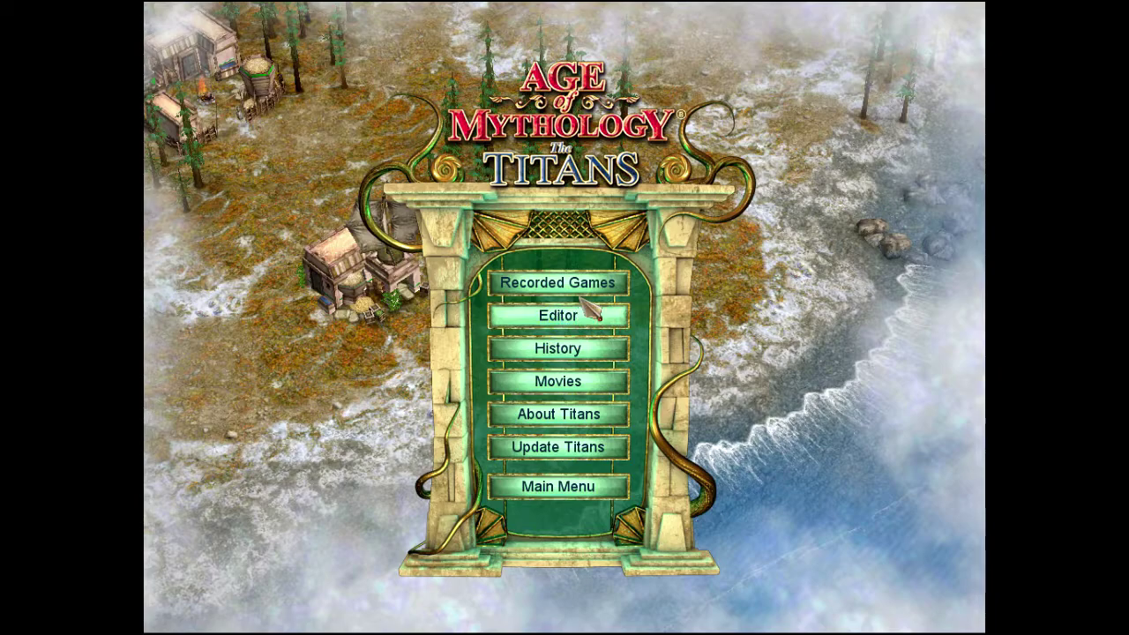
- Open the scenario editor, then choose File > Return to Main Menu
click(623, 323)
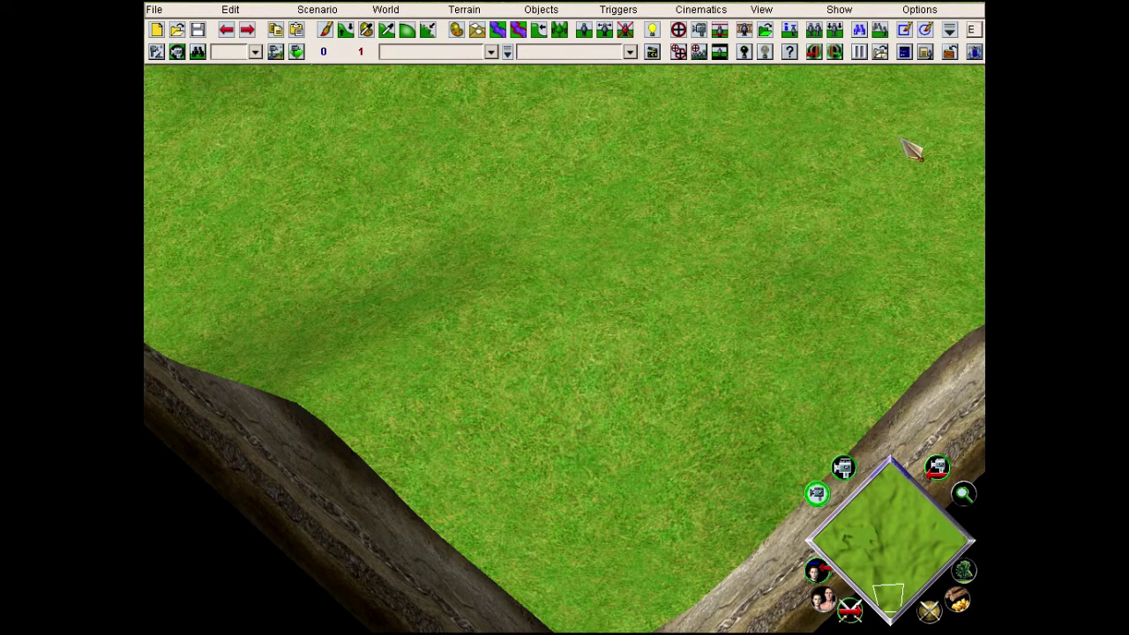
mouse_move(837, 7)
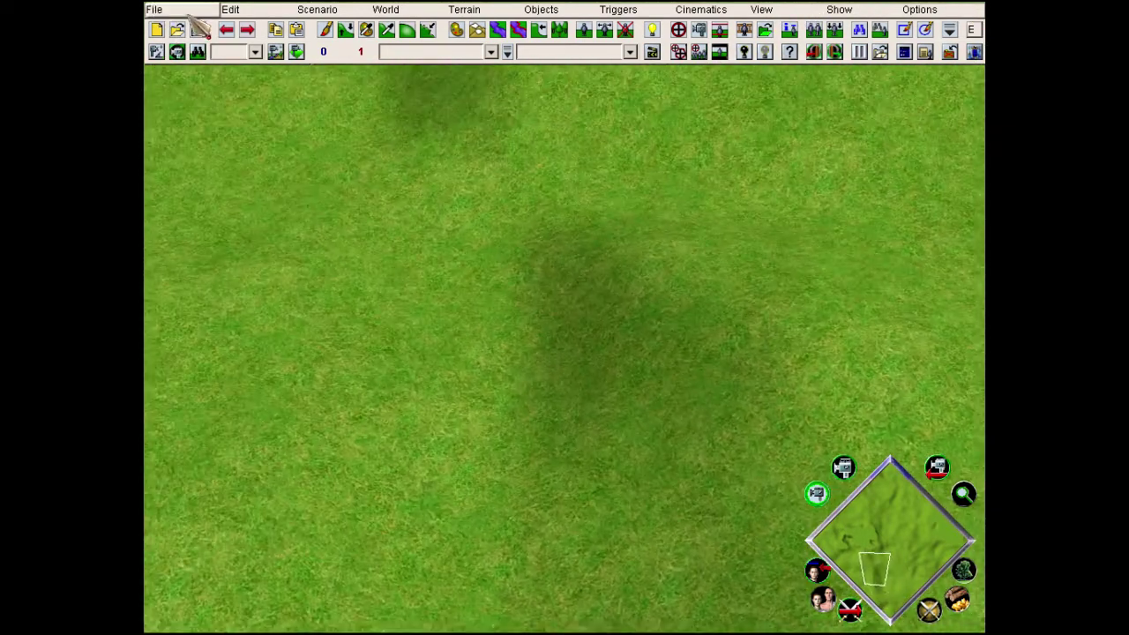
click(156, 9)
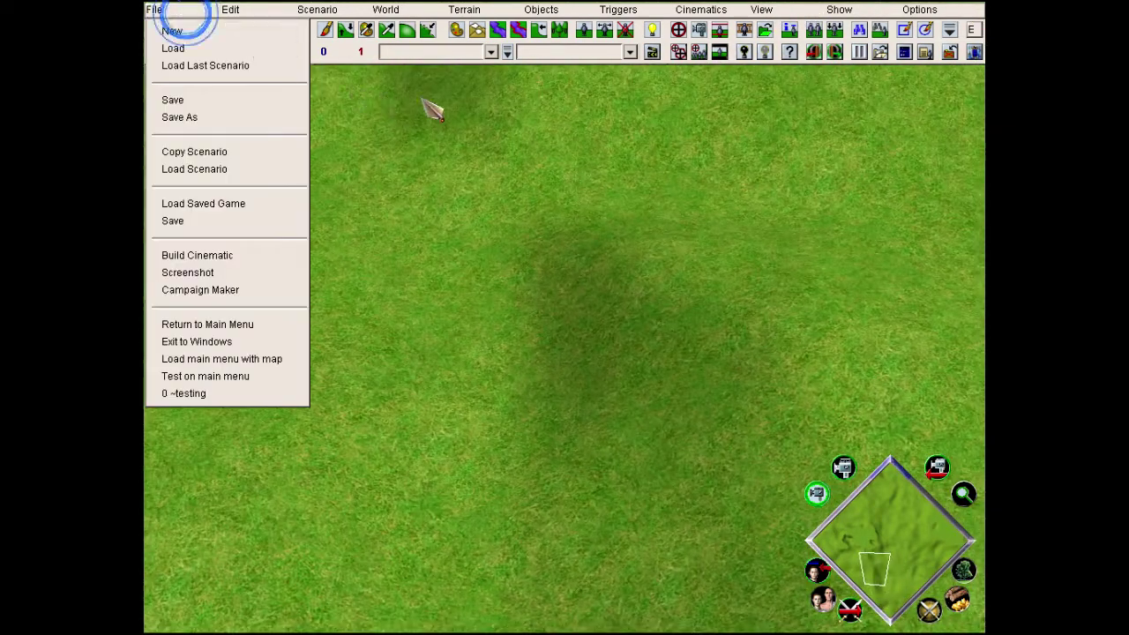
click(488, 110)
click(170, 9)
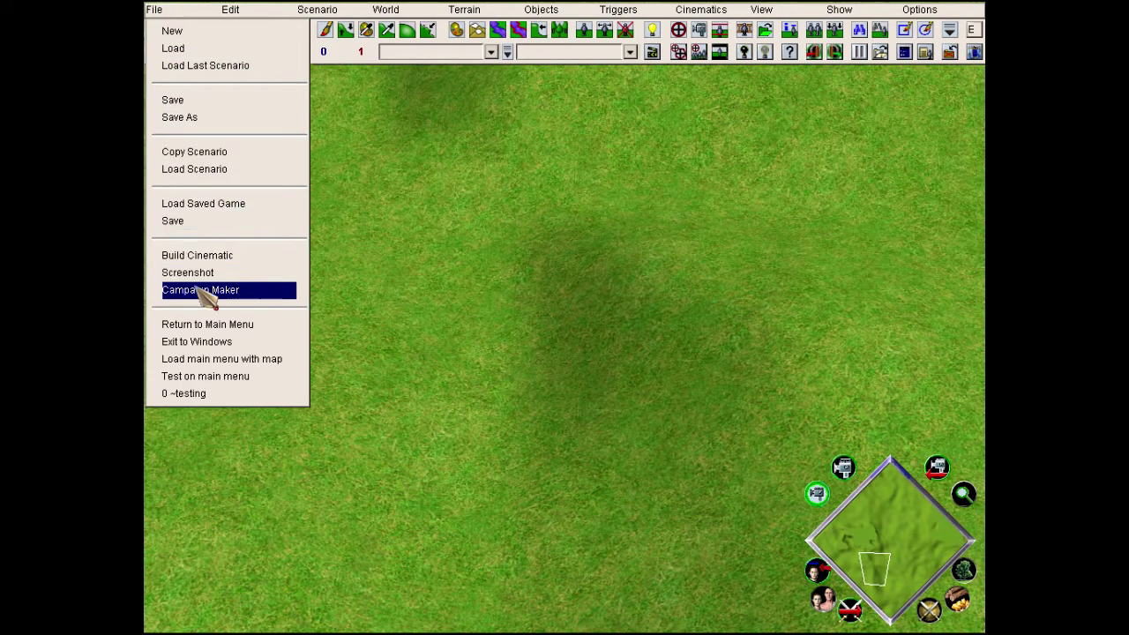
click(208, 323)
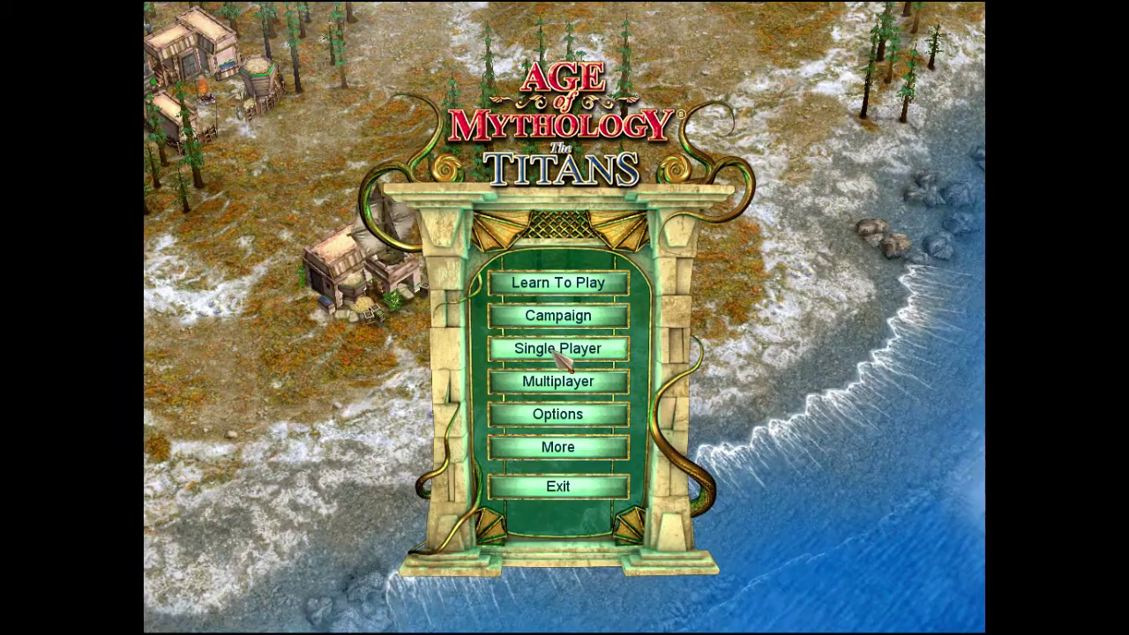
- Start a single-player random map game on Moderate difficulty
click(554, 349)
click(558, 282)
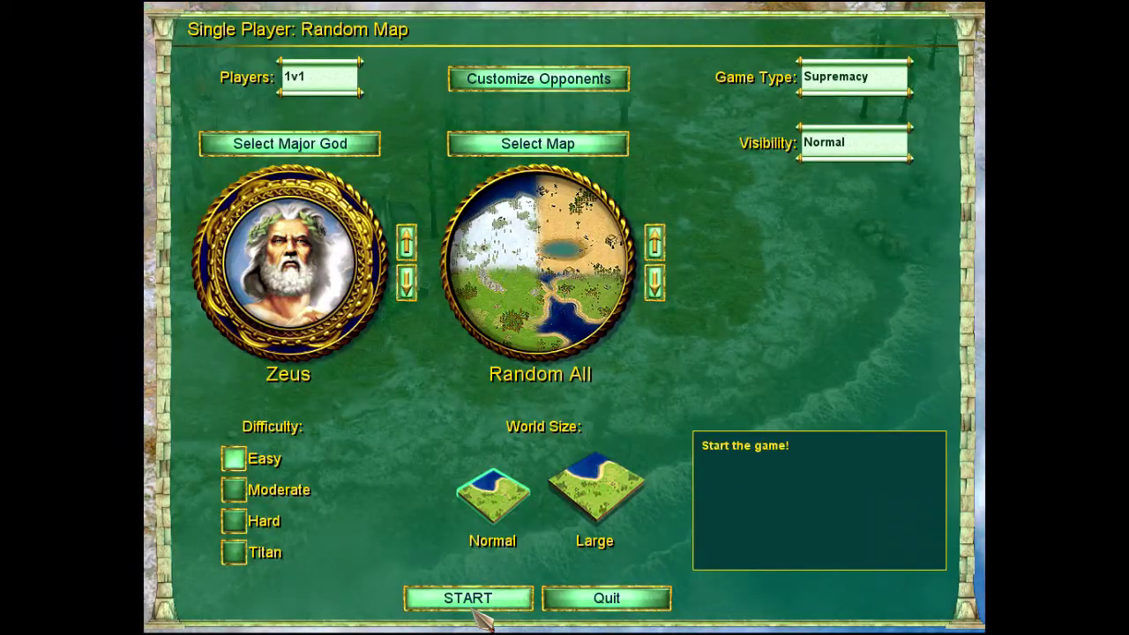
click(234, 489)
click(504, 600)
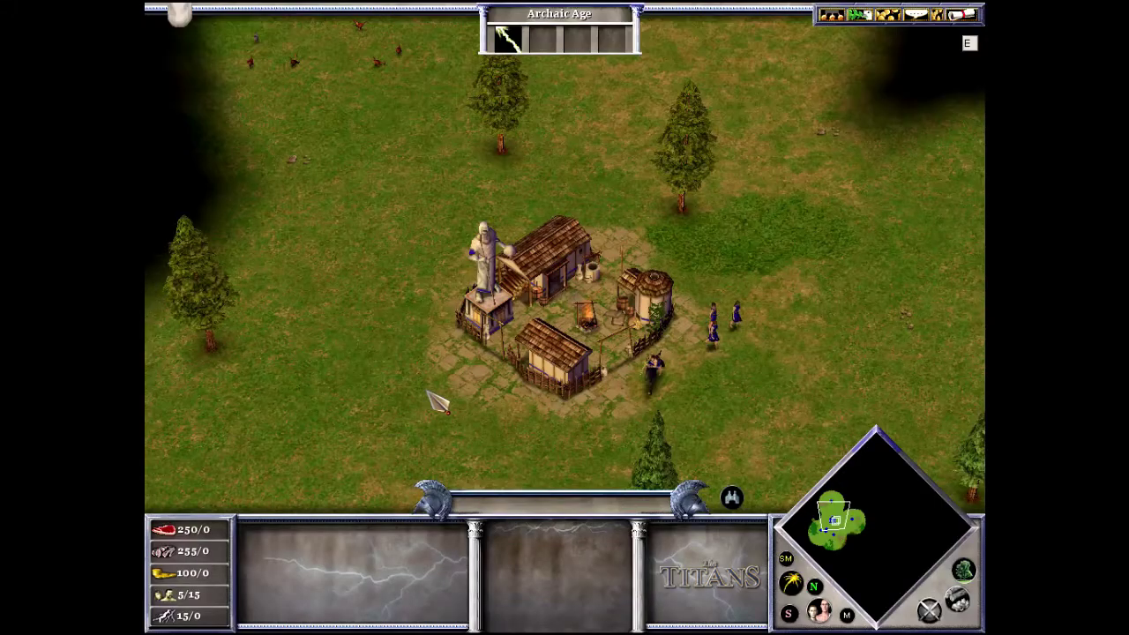
- Send villagers from the Town Center to lay a house foundation at the top left
drag(979, 247, 782, 369)
right_click(356, 304)
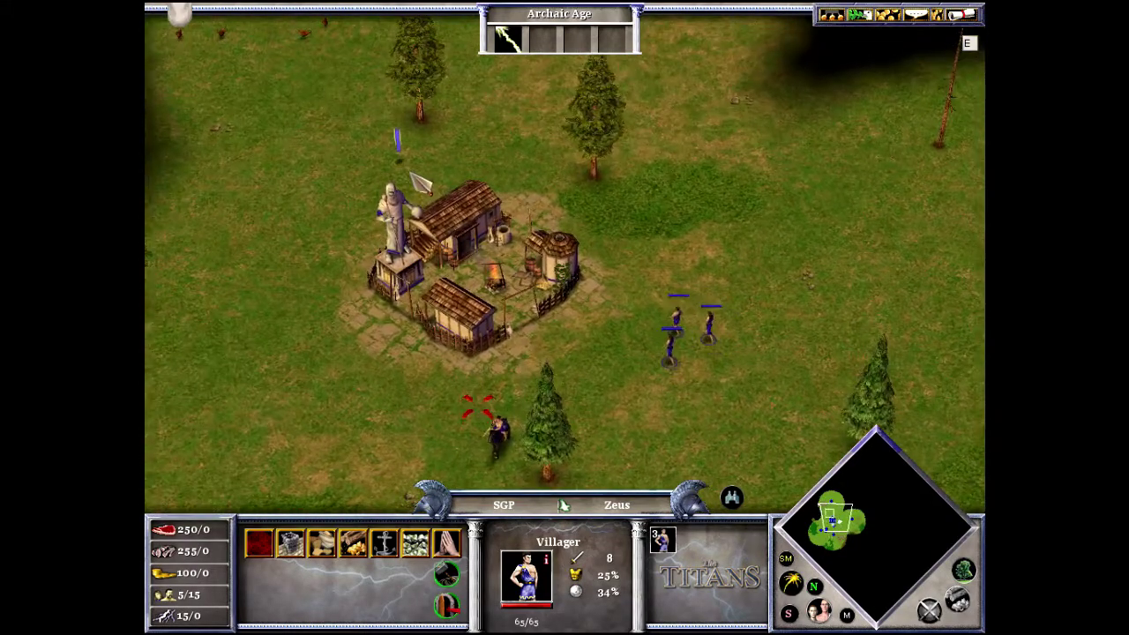
key(h)
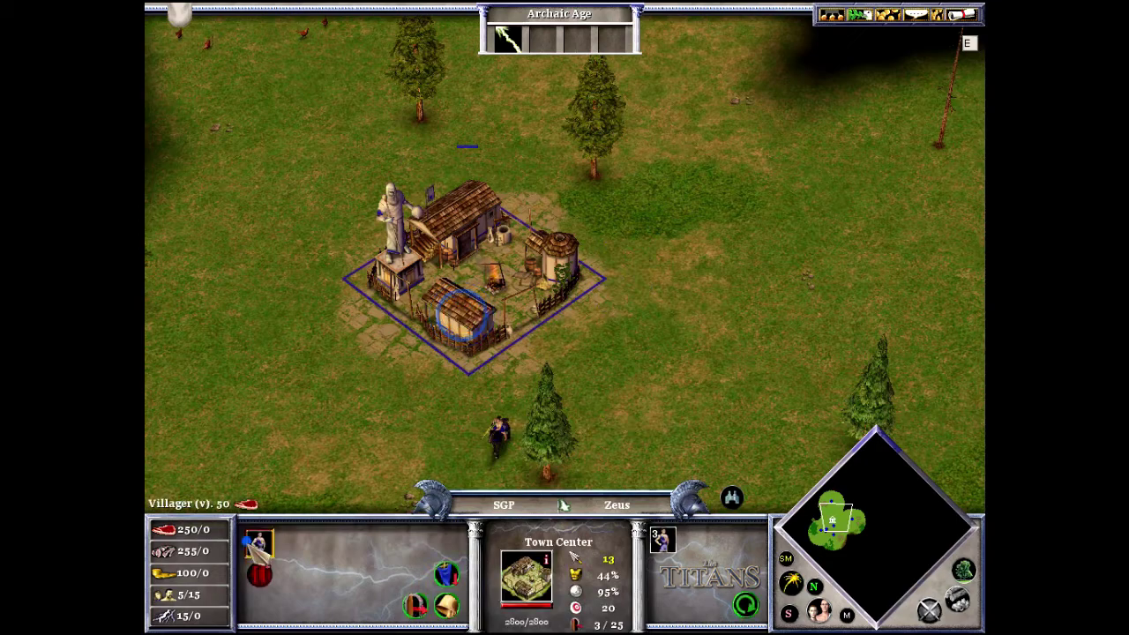
key(h)
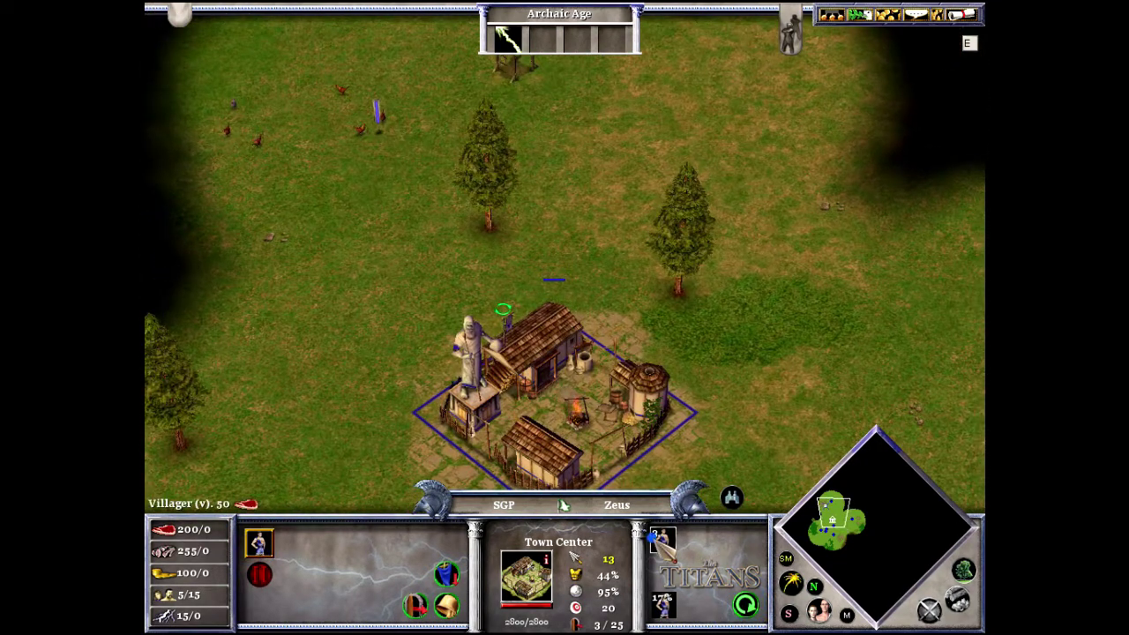
drag(673, 221, 537, 290)
click(277, 121)
- Jump to the Kataskopos scout, pan across the map, then return to the town
key(h)
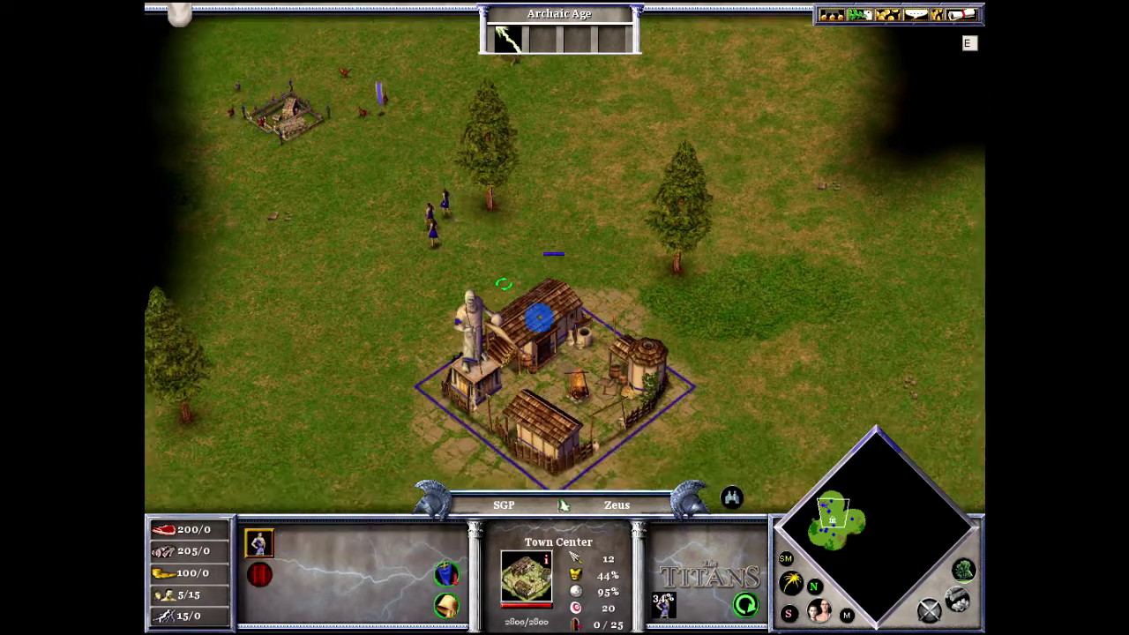
key(comma)
key(Up)
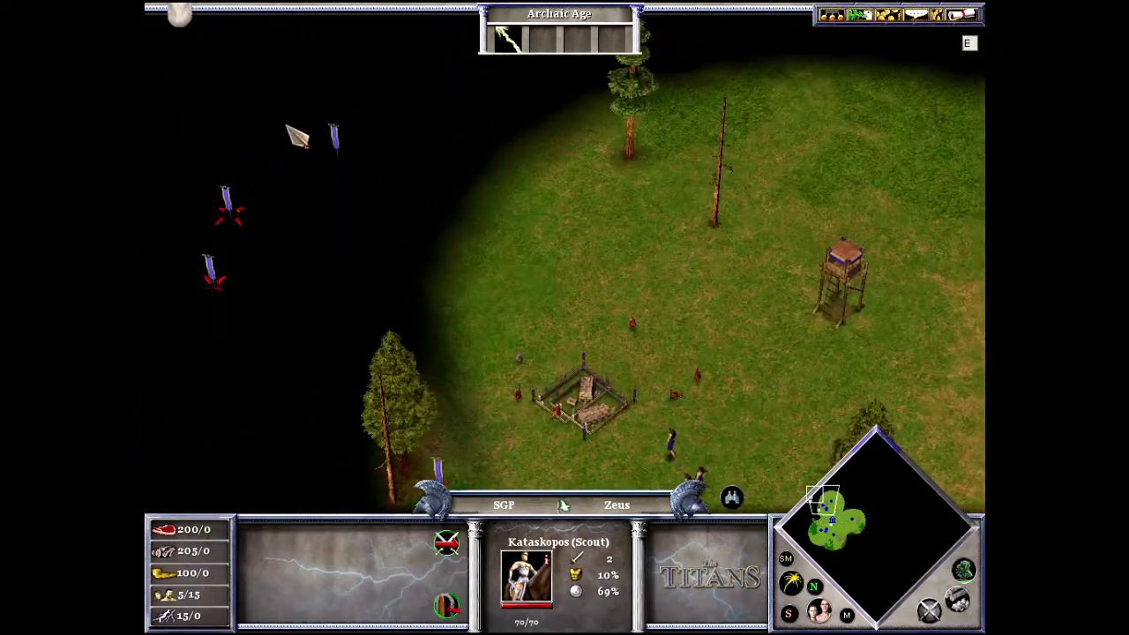
key(Up)
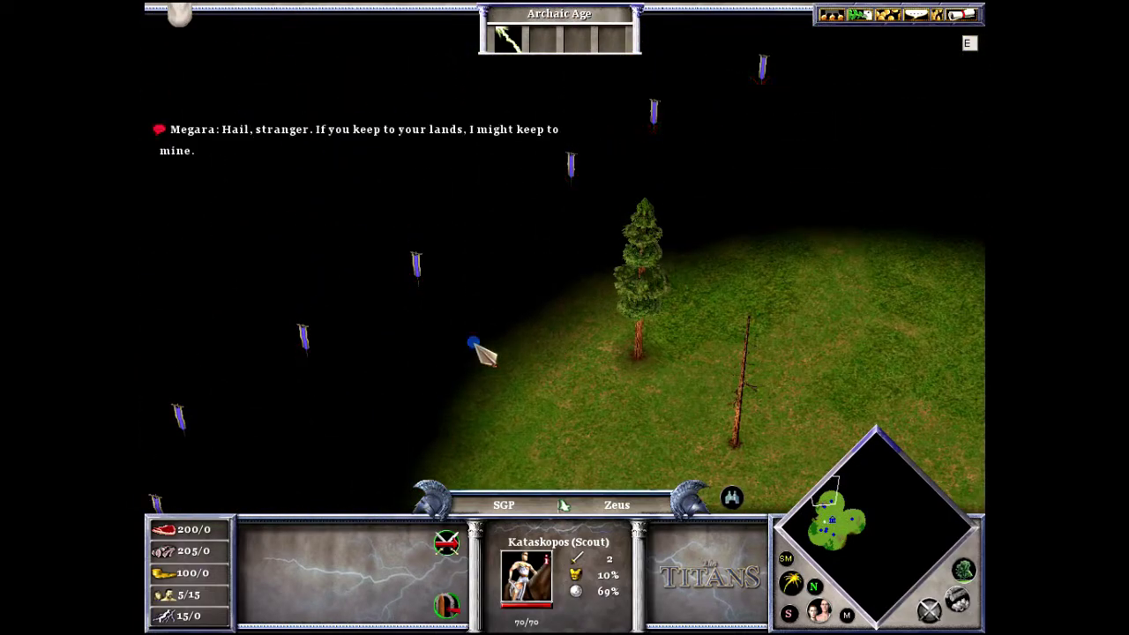
click(474, 344)
key(Down)
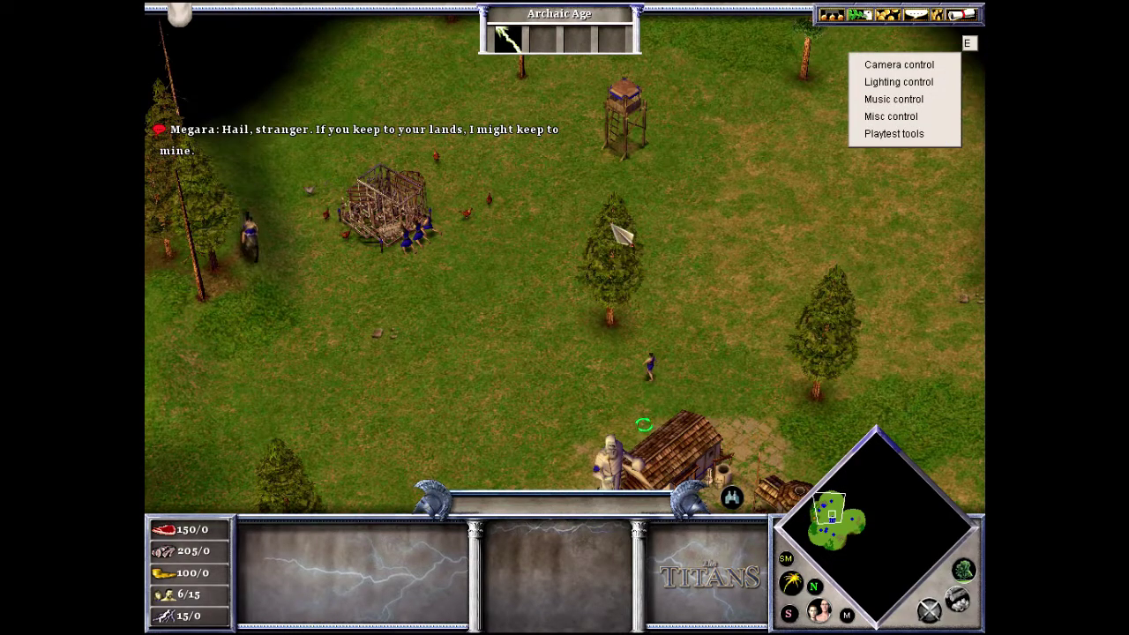
- Have a villager place a house foundation beside the watch tower
click(622, 344)
key(q)
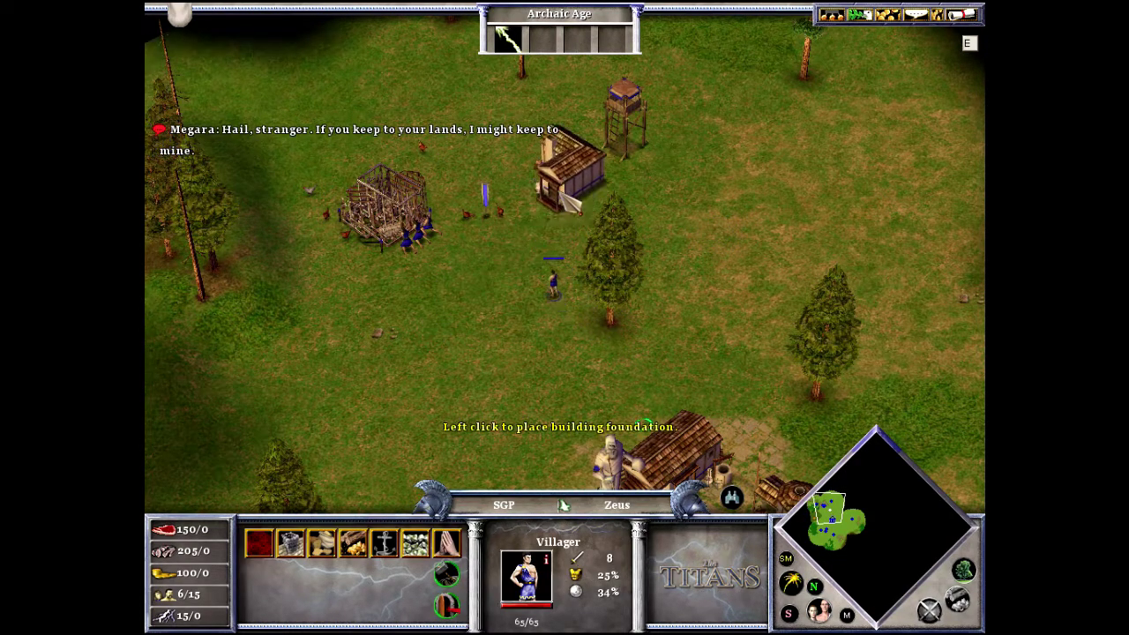
key(Escape)
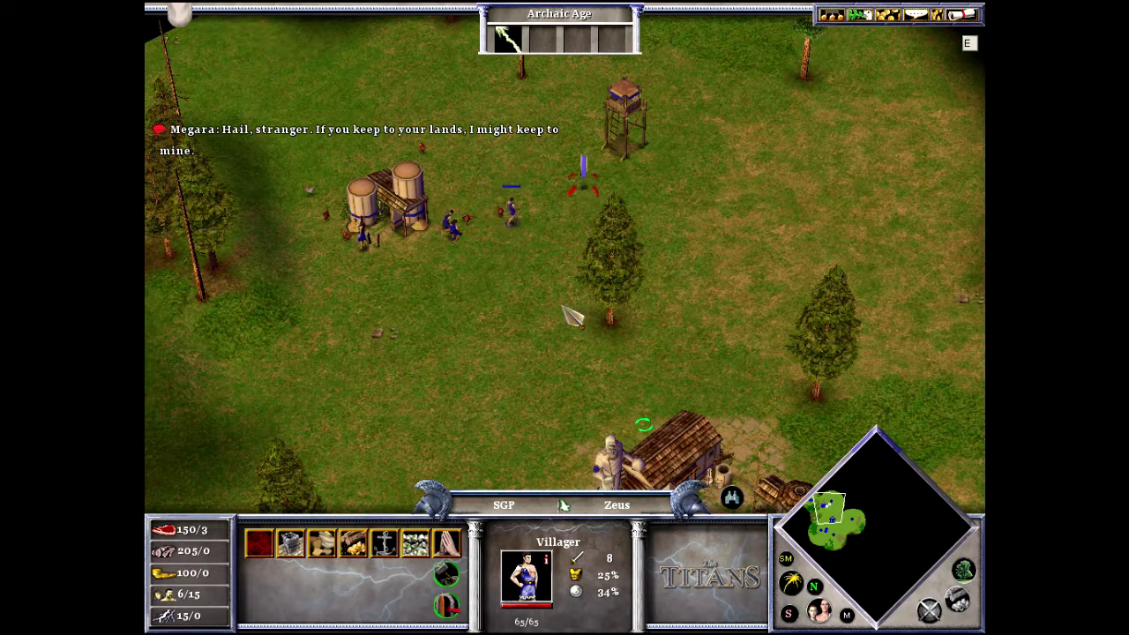
key(q)
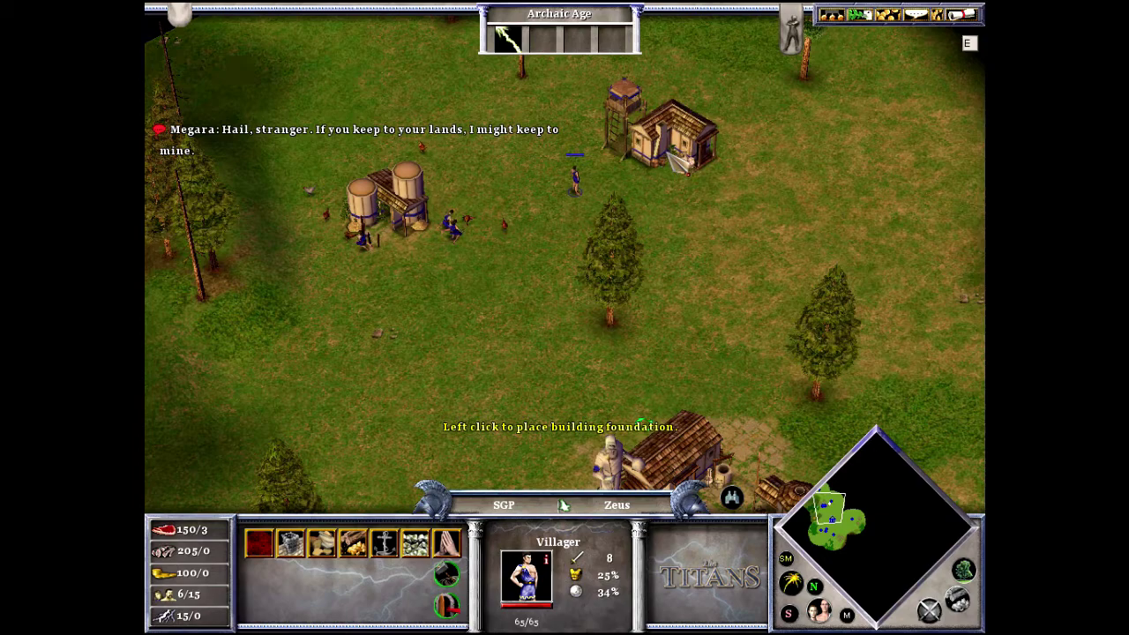
click(668, 164)
click(970, 43)
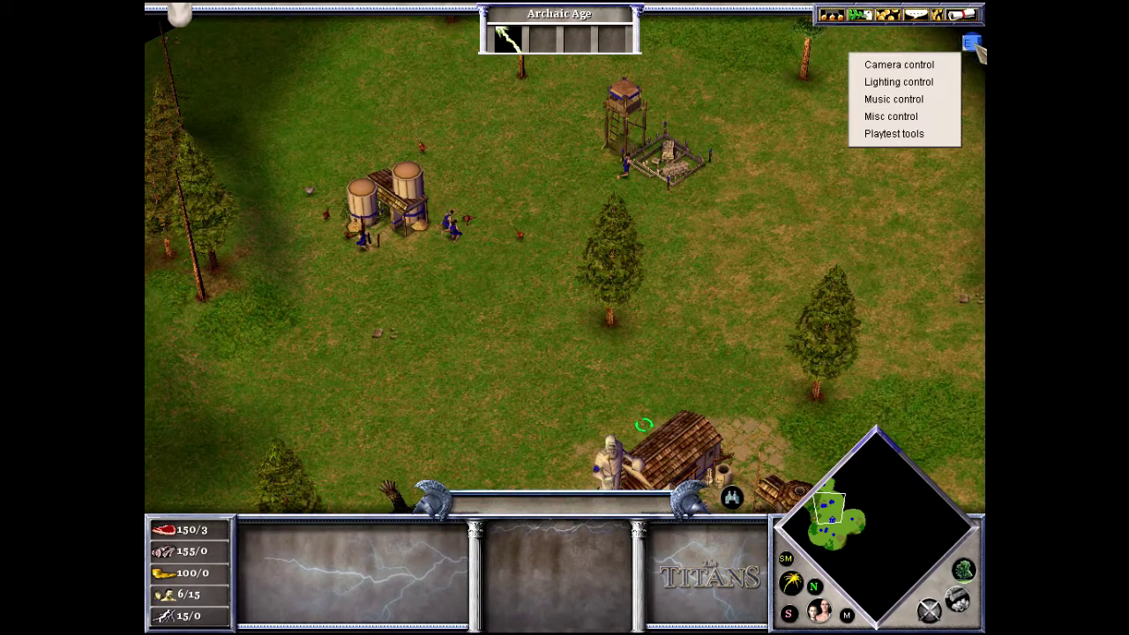
- In the playtest tools, switch control to Player 2 and select its villagers
click(905, 134)
click(900, 134)
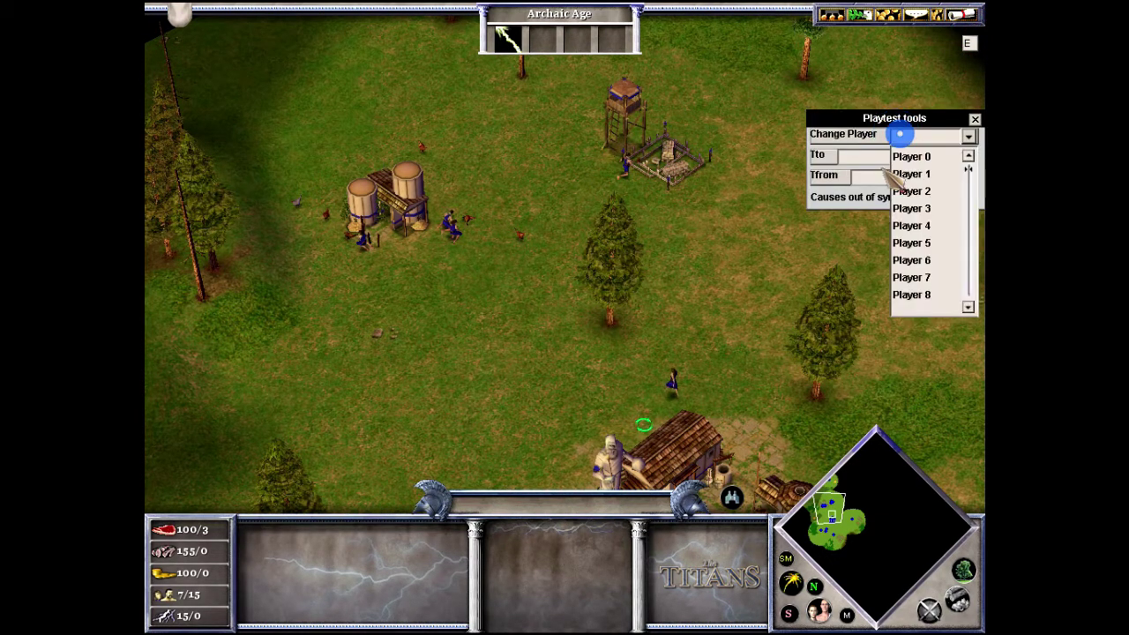
click(931, 192)
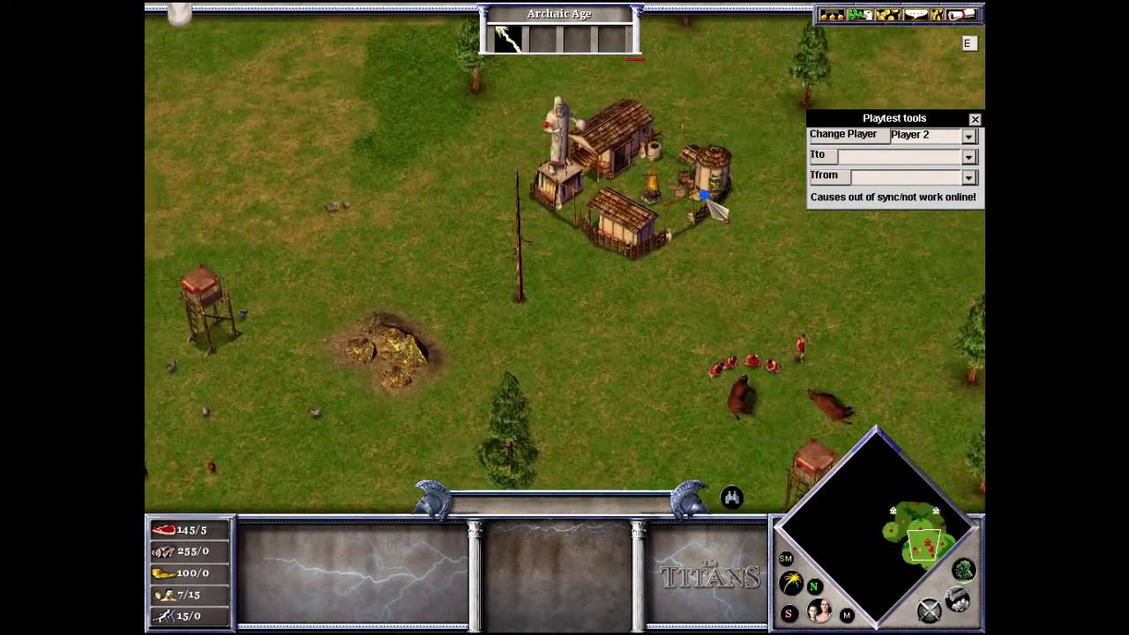
click(706, 188)
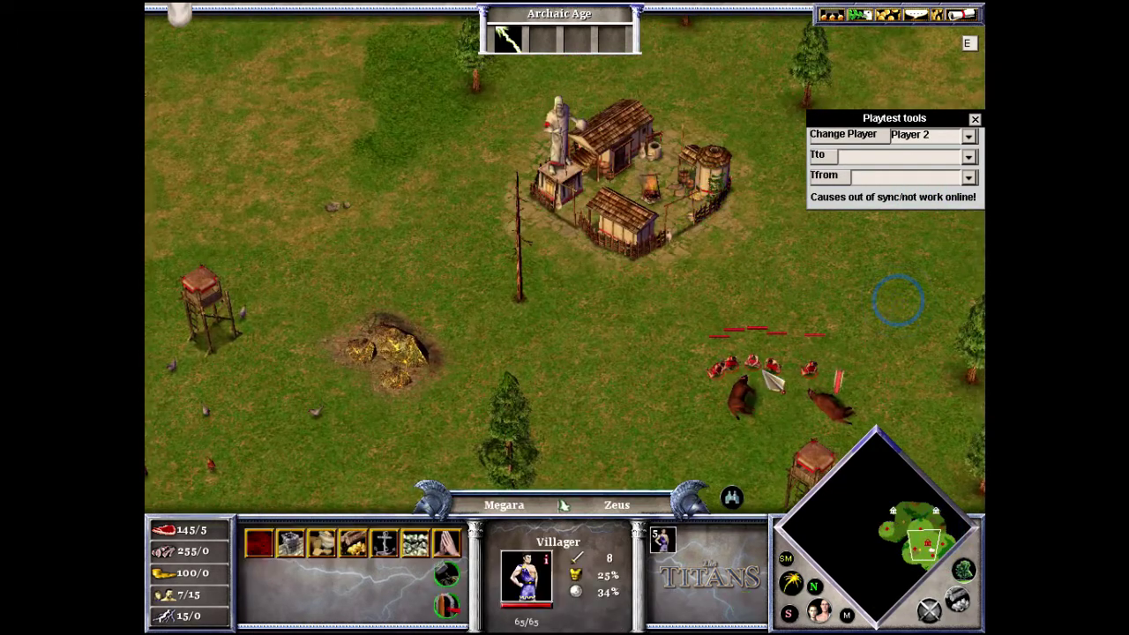
click(908, 137)
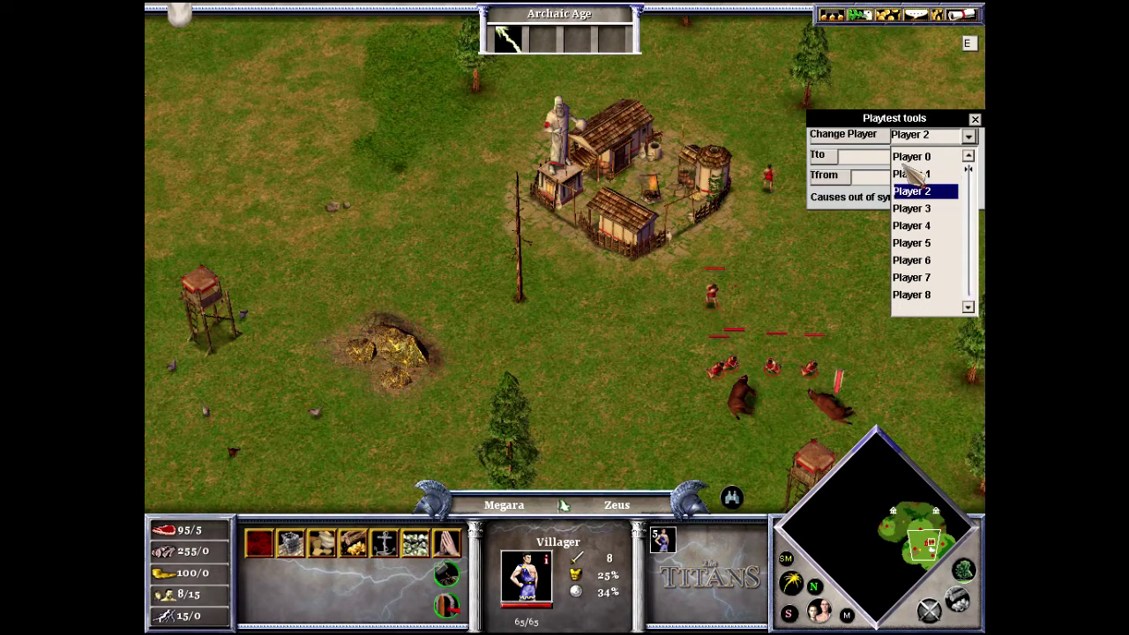
click(911, 190)
click(741, 206)
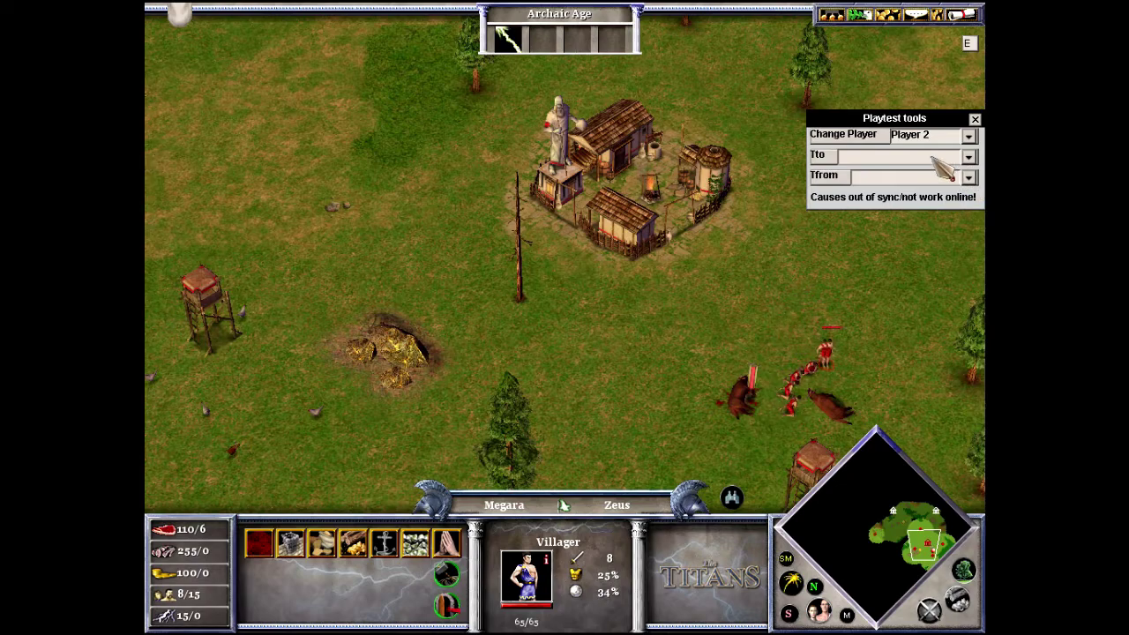
click(935, 135)
click(875, 156)
- Set the transform target Tto to Villager Greek and Tfrom to Osiris
click(874, 156)
click(908, 199)
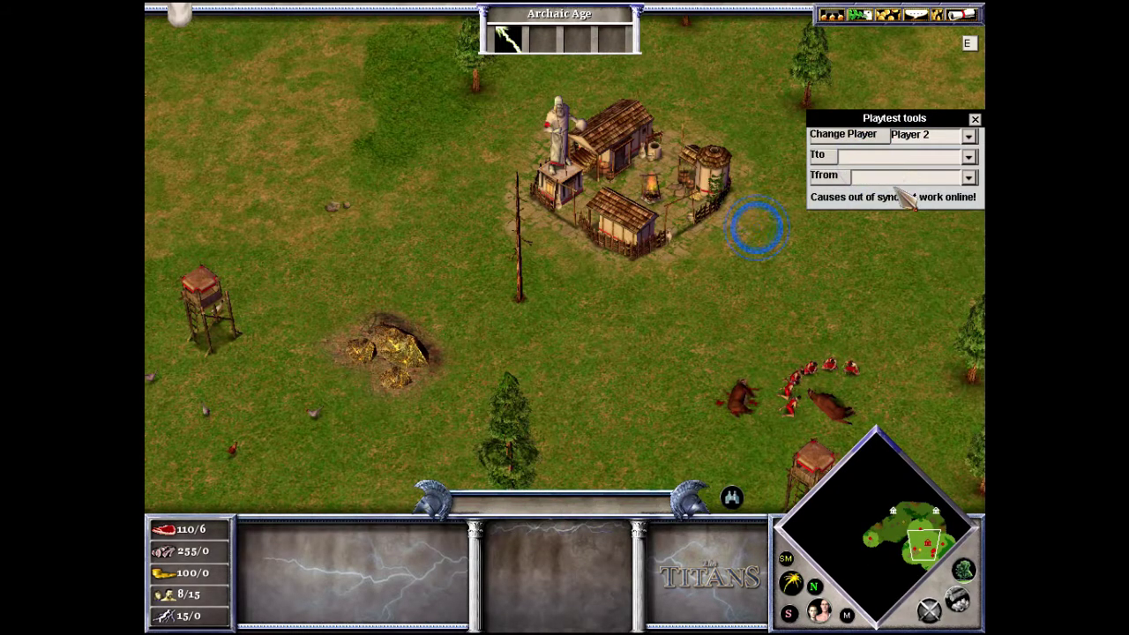
click(877, 156)
scroll(891, 230, down, 15)
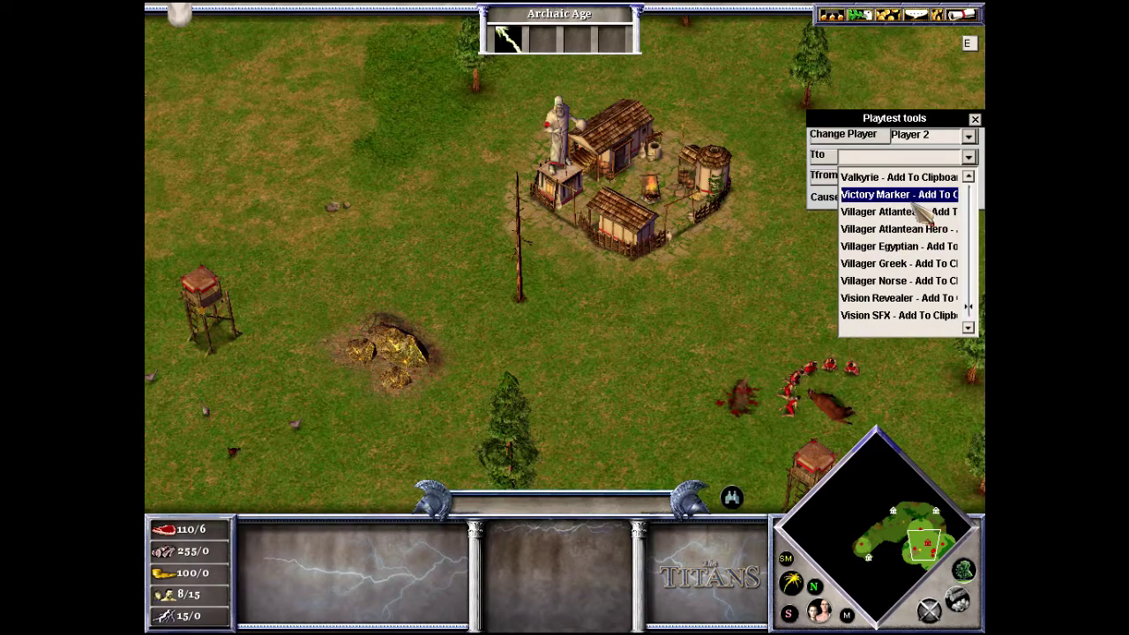
click(908, 263)
click(908, 176)
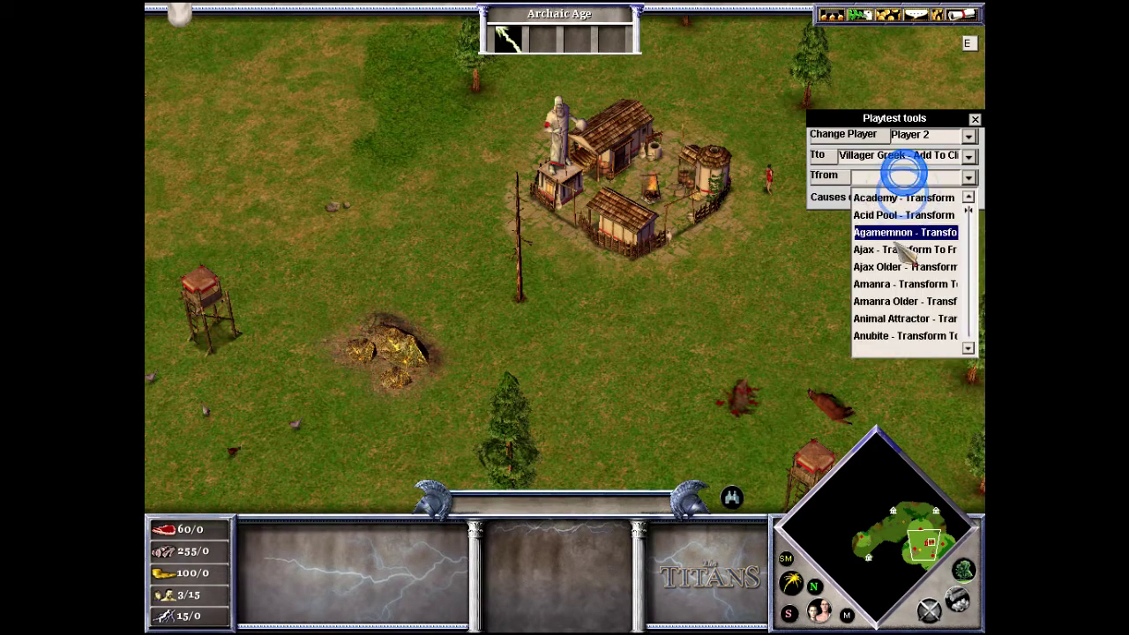
scroll(908, 265, down, 15)
scroll(905, 269, down, 4)
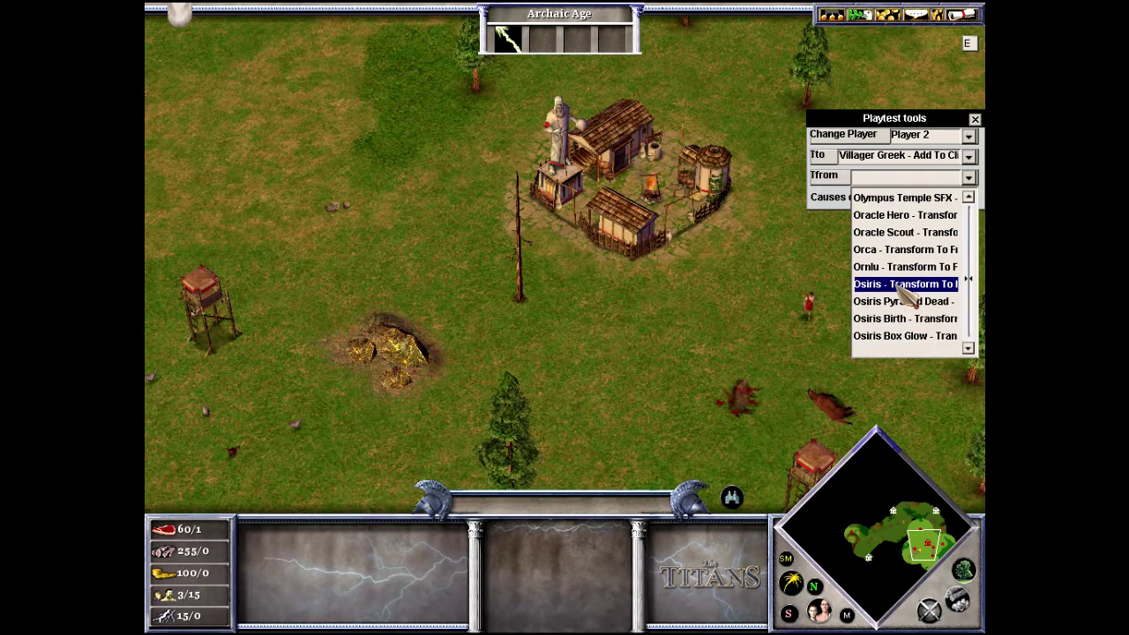
click(899, 284)
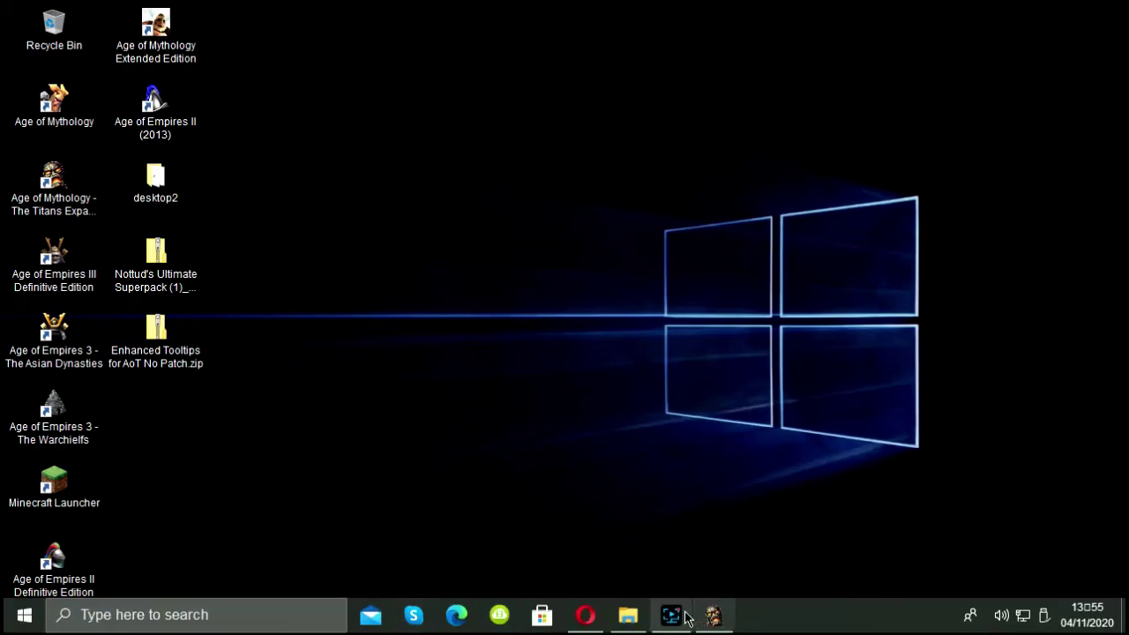
- Bring the game window back, then launch Task Manager from the Start menu
click(713, 618)
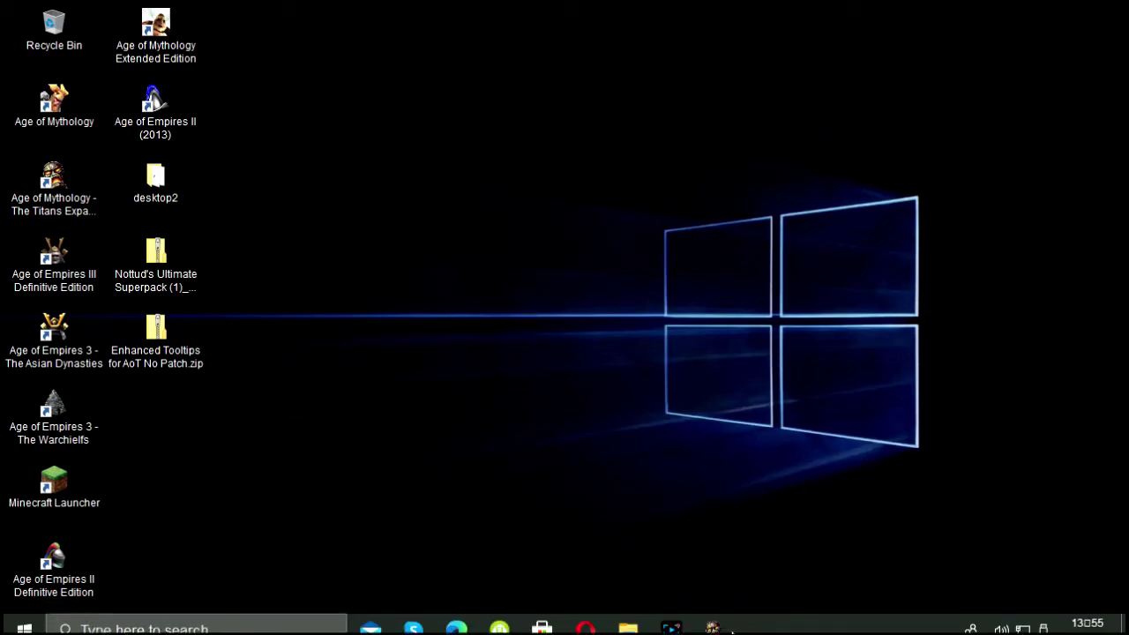
mouse_move(732, 629)
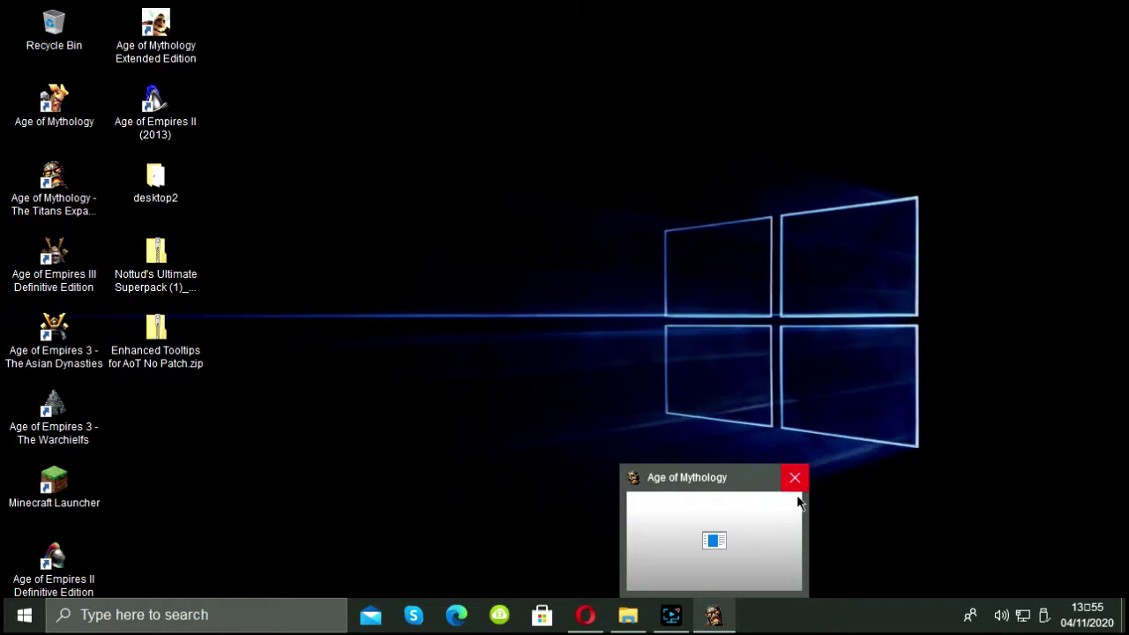
key(super)
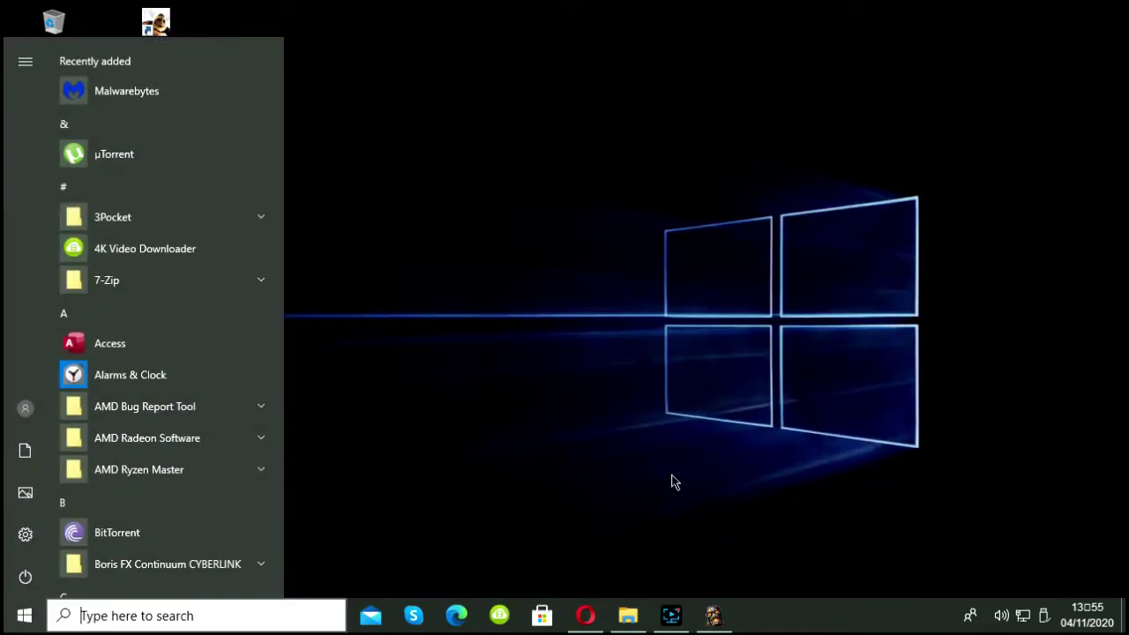
click(643, 449)
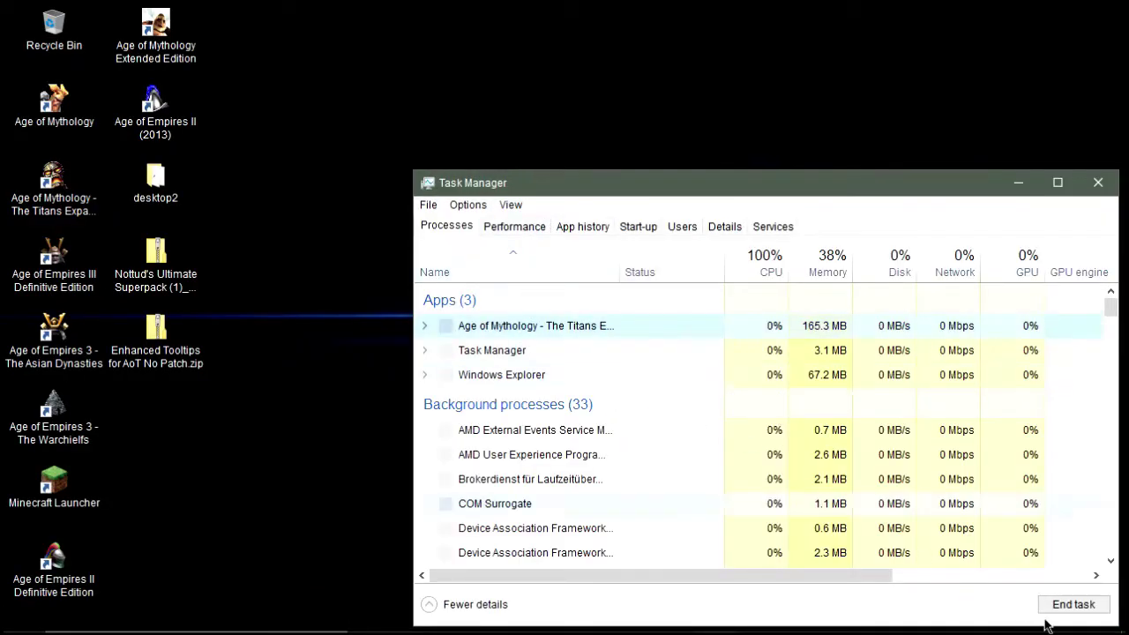
- Try ending the Age of Mythology task, dismiss the error, and switch to Screen Recorder
click(1050, 604)
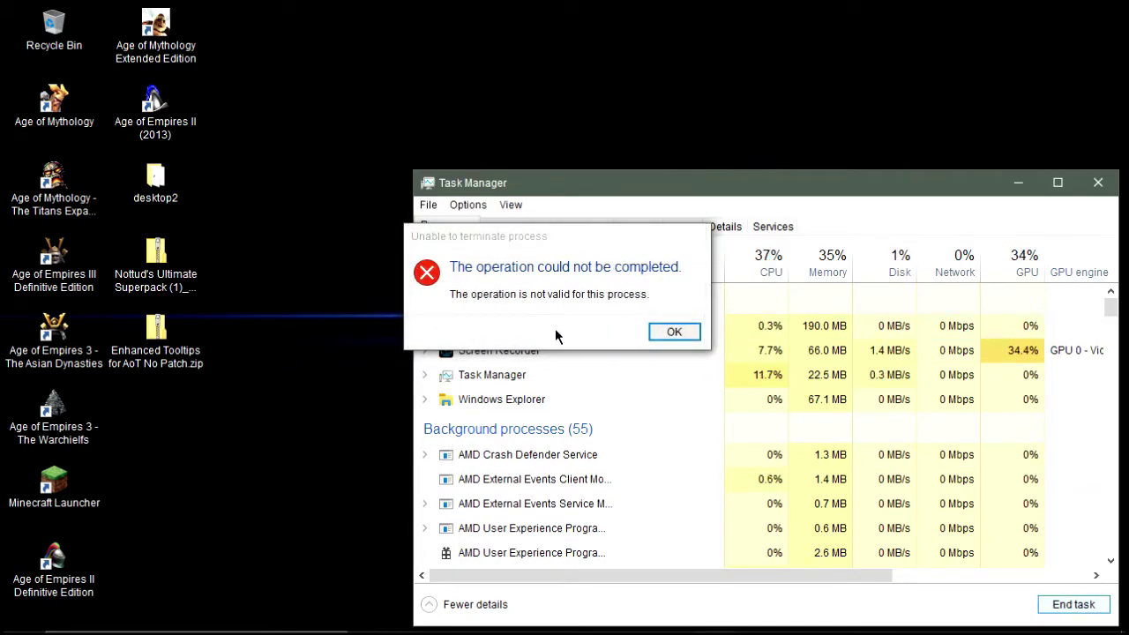
click(673, 333)
click(1098, 183)
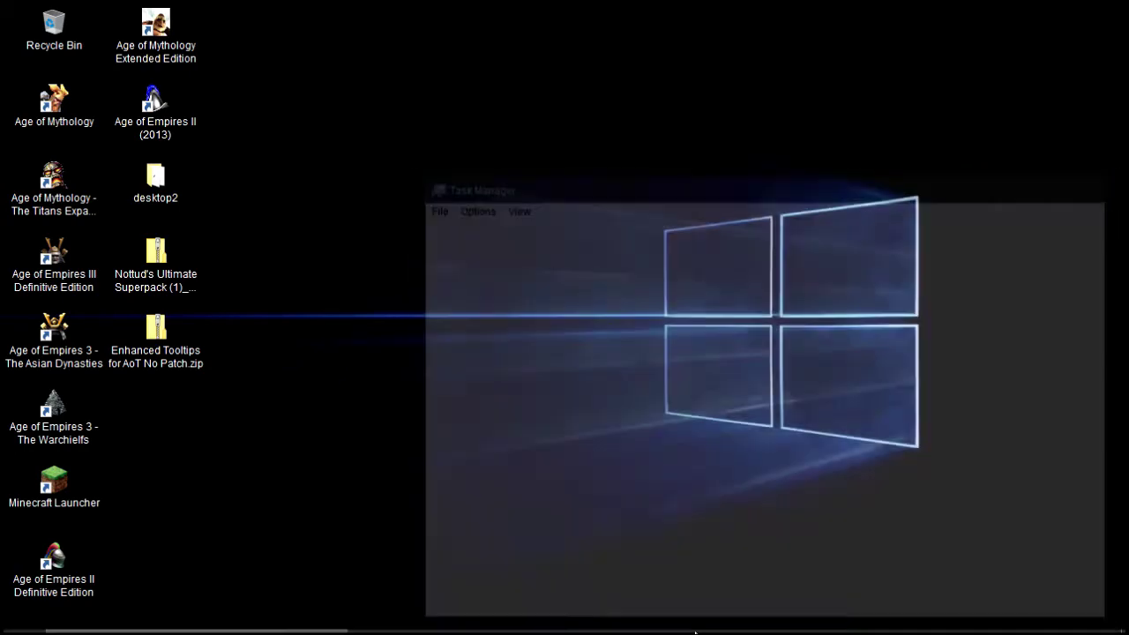
click(668, 613)
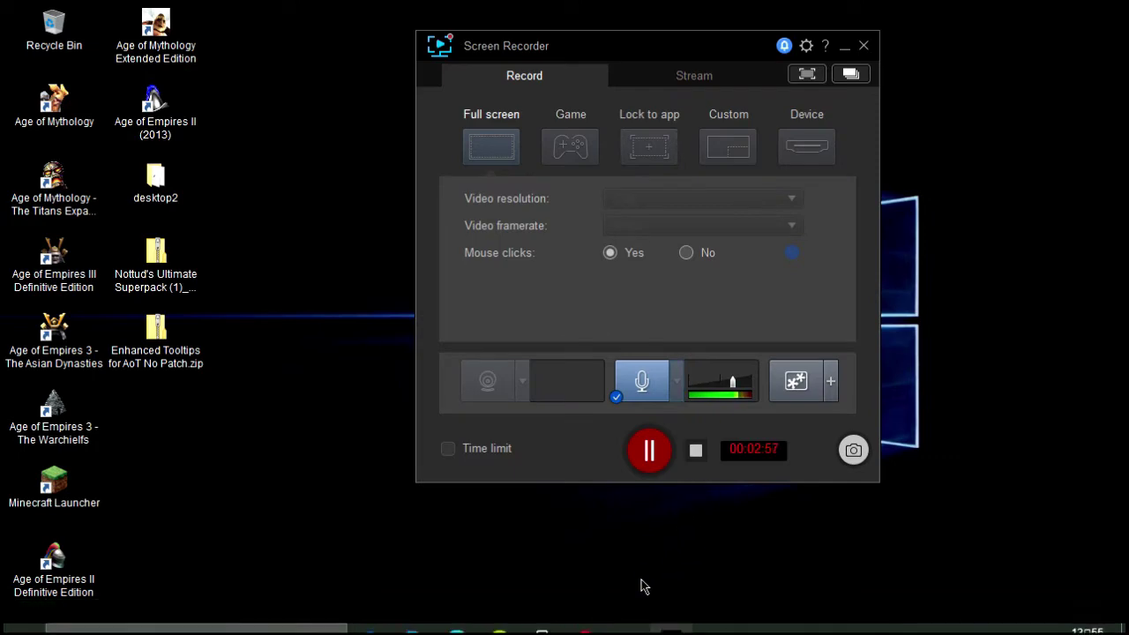